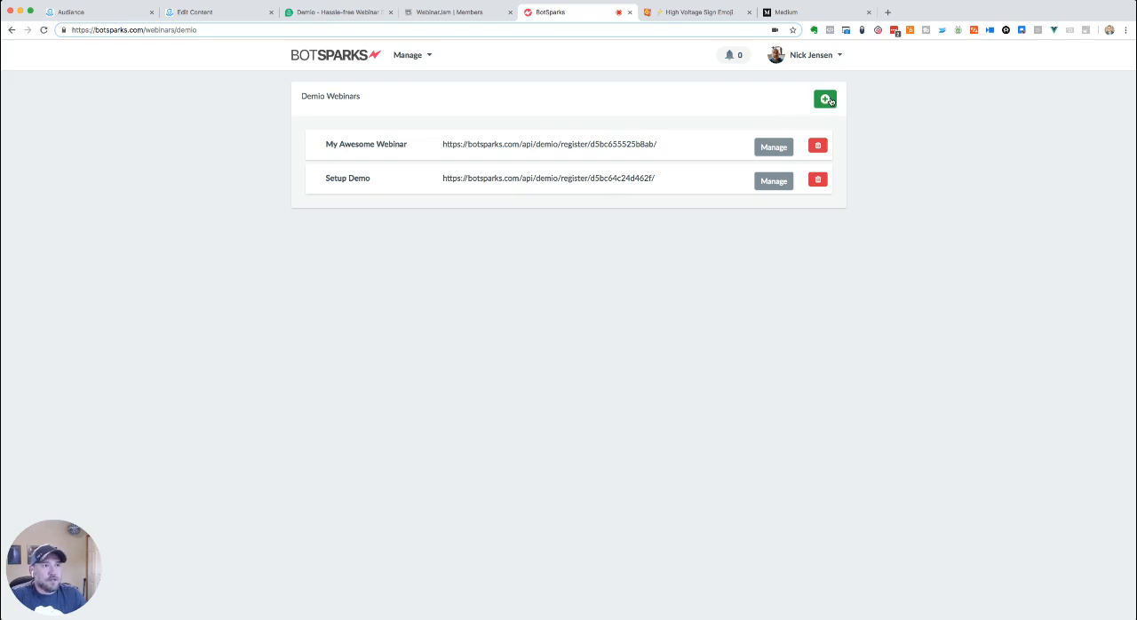
- Start a new Demio webinar campaign and name it "Test Webinar"
{"action": "left_click", "coordinate": [825, 102]}
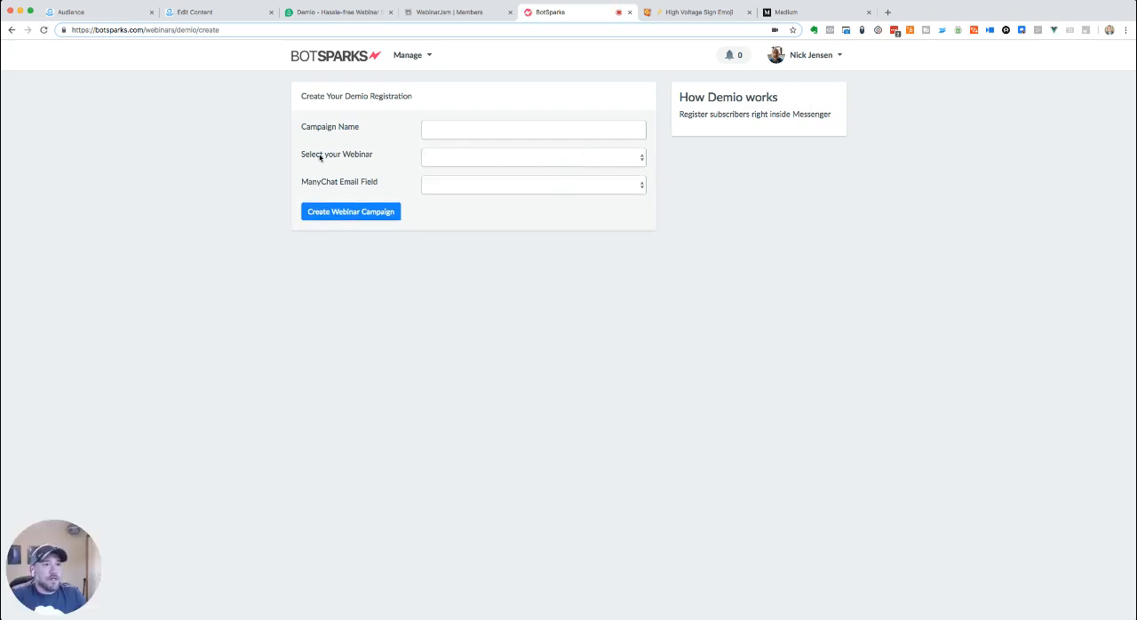
{"action": "left_click_drag", "start_coordinate": [320, 157], "coordinate": [379, 156]}
{"action": "left_click", "coordinate": [391, 159]}
{"action": "left_click", "coordinate": [435, 157]}
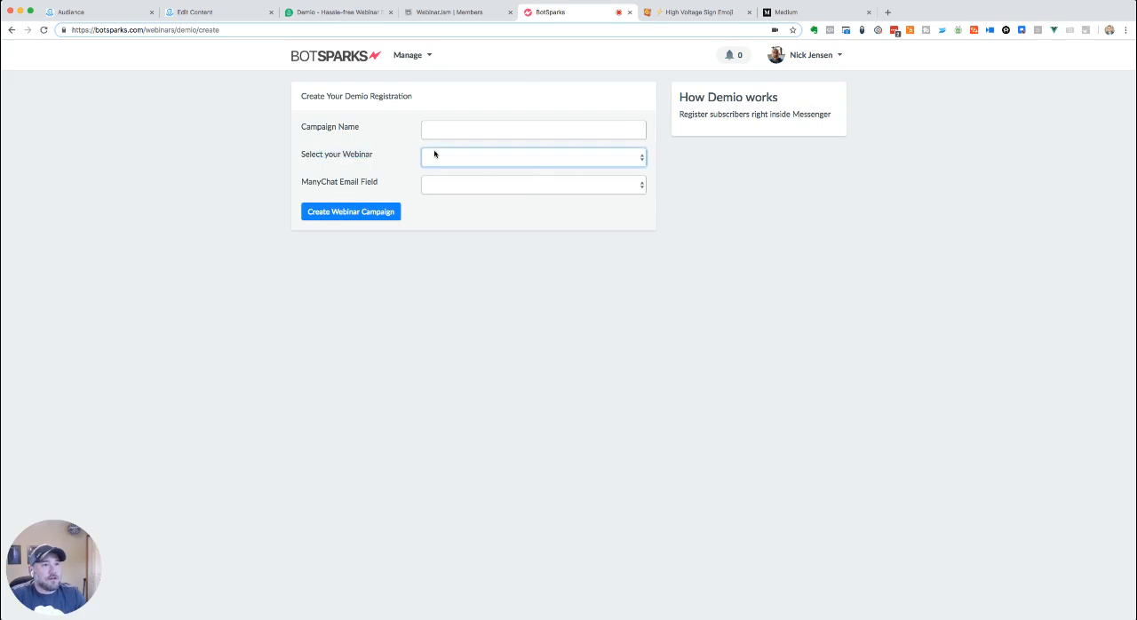
{"action": "left_click", "coordinate": [467, 185]}
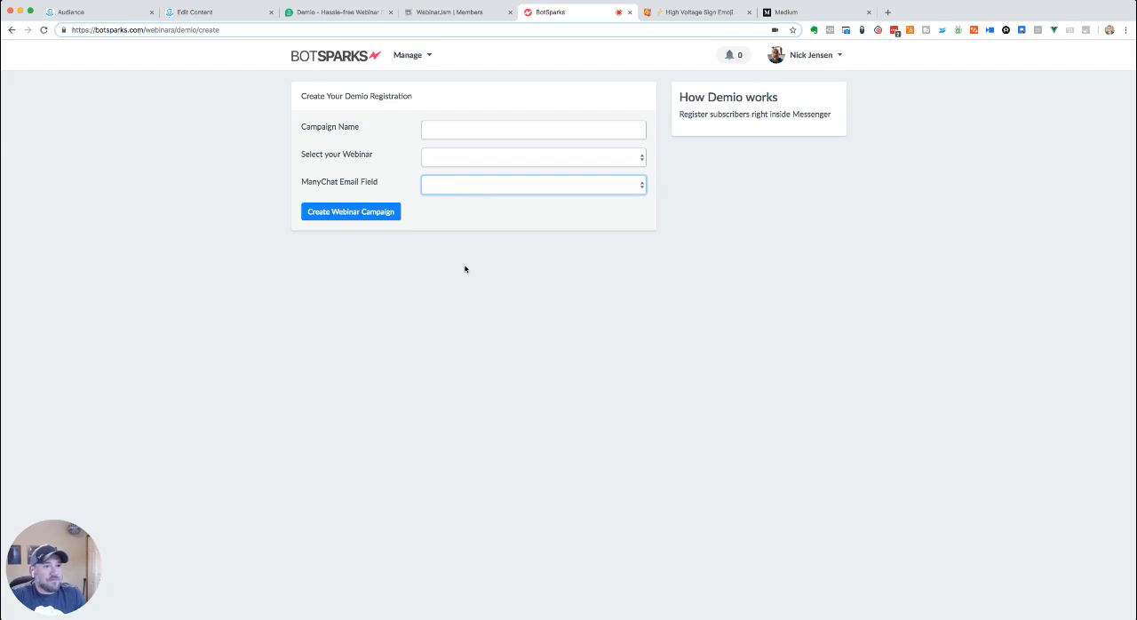
{"action": "left_click", "coordinate": [455, 127]}
{"action": "type", "text": "Test"}
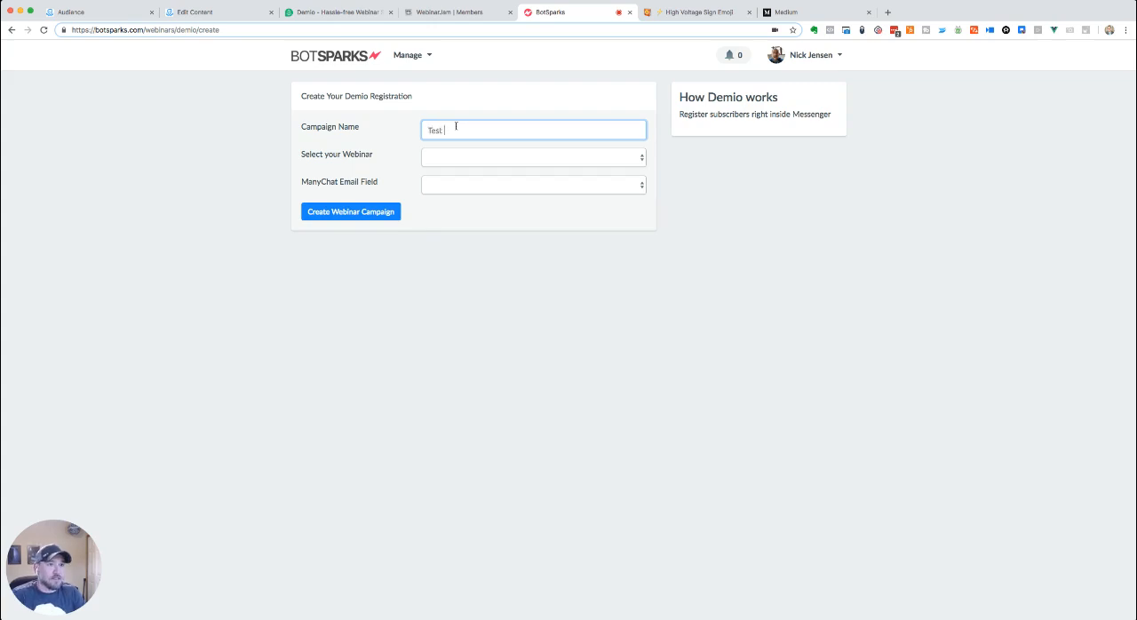
{"action": "type", "text": " Webinar"}
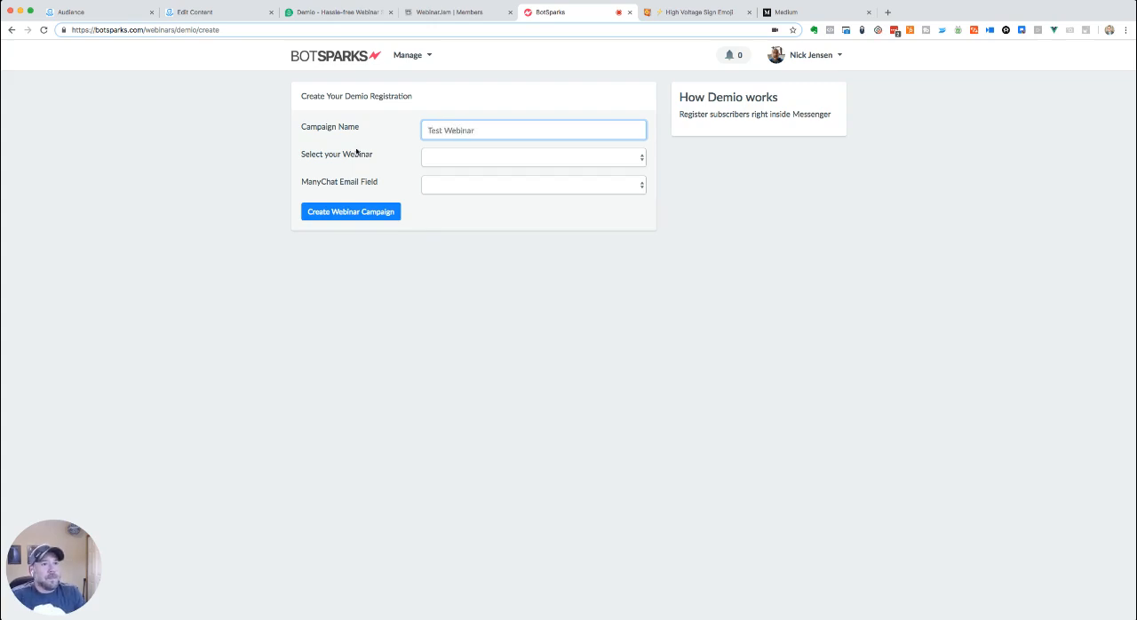
- Select BotSparks Webinar Demo as the campaign's webinar and check its webinar date
{"action": "left_click", "coordinate": [380, 154]}
{"action": "left_click", "coordinate": [452, 156]}
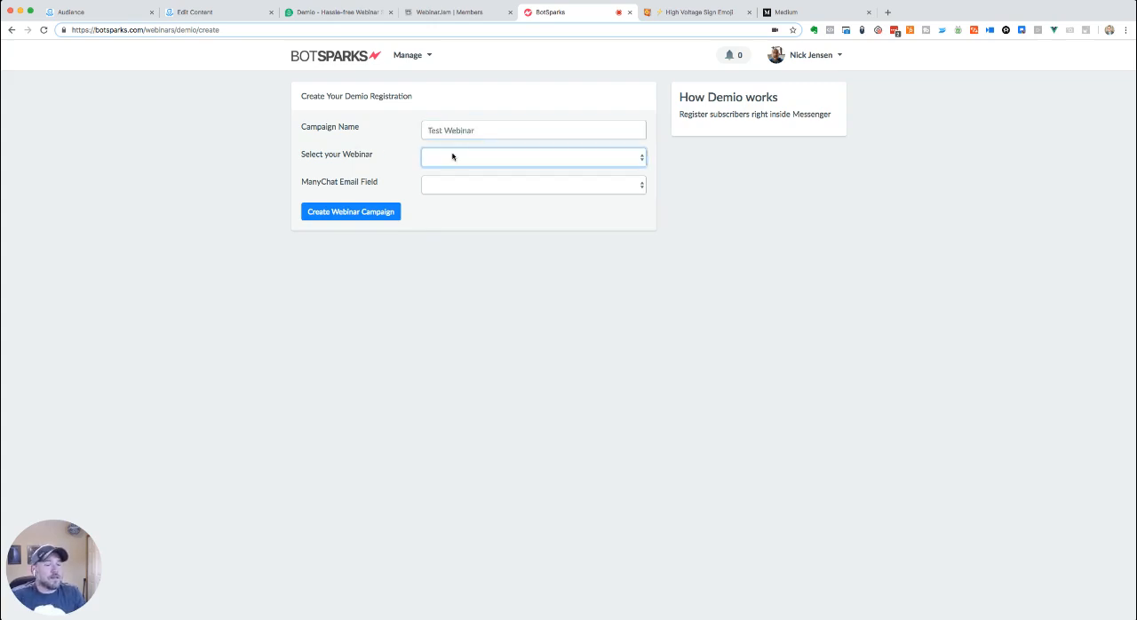
{"action": "left_click", "coordinate": [538, 190]}
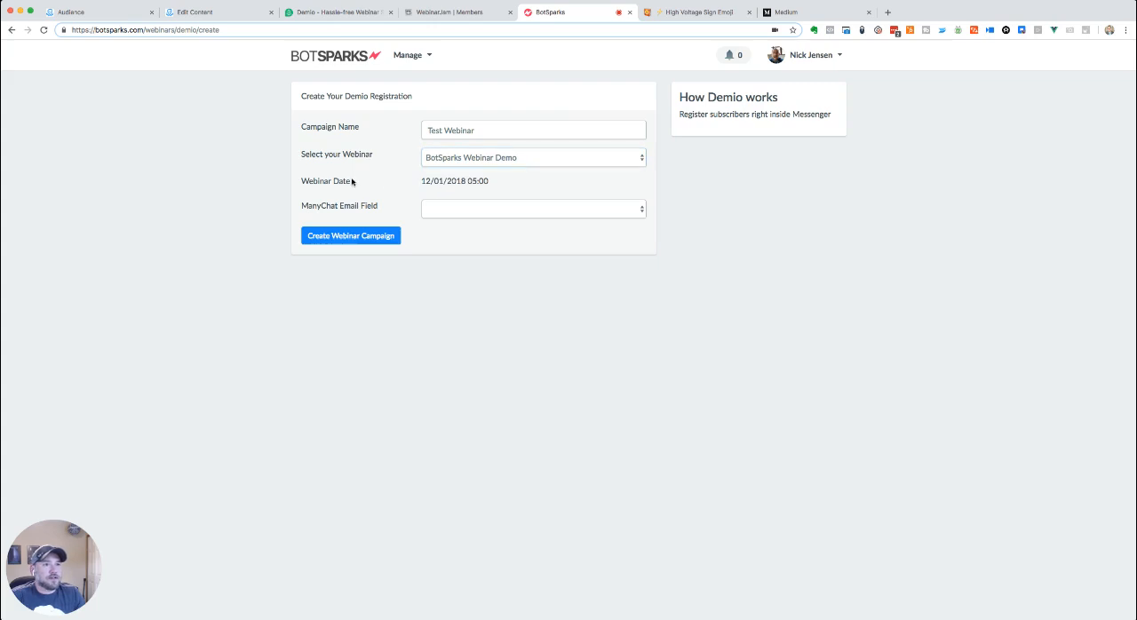
{"action": "left_click_drag", "start_coordinate": [420, 182], "coordinate": [506, 181]}
{"action": "left_click", "coordinate": [503, 182]}
- Set the ManyChat Email Field to Email and create the webinar campaign
{"action": "left_click", "coordinate": [486, 207]}
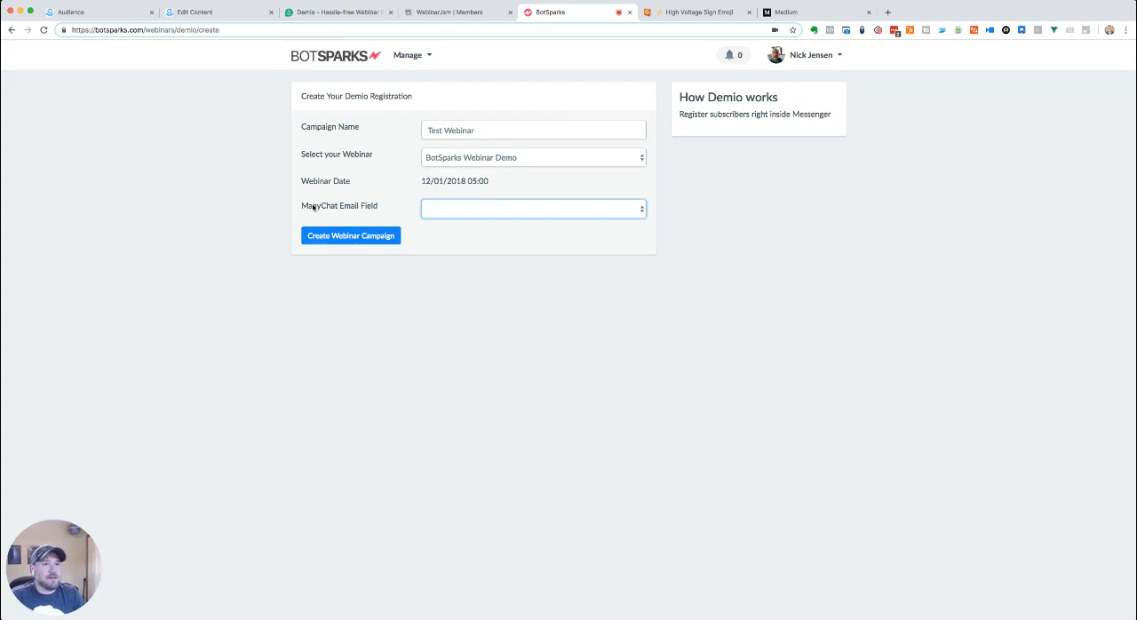
{"action": "left_click_drag", "start_coordinate": [301, 207], "coordinate": [395, 207]}
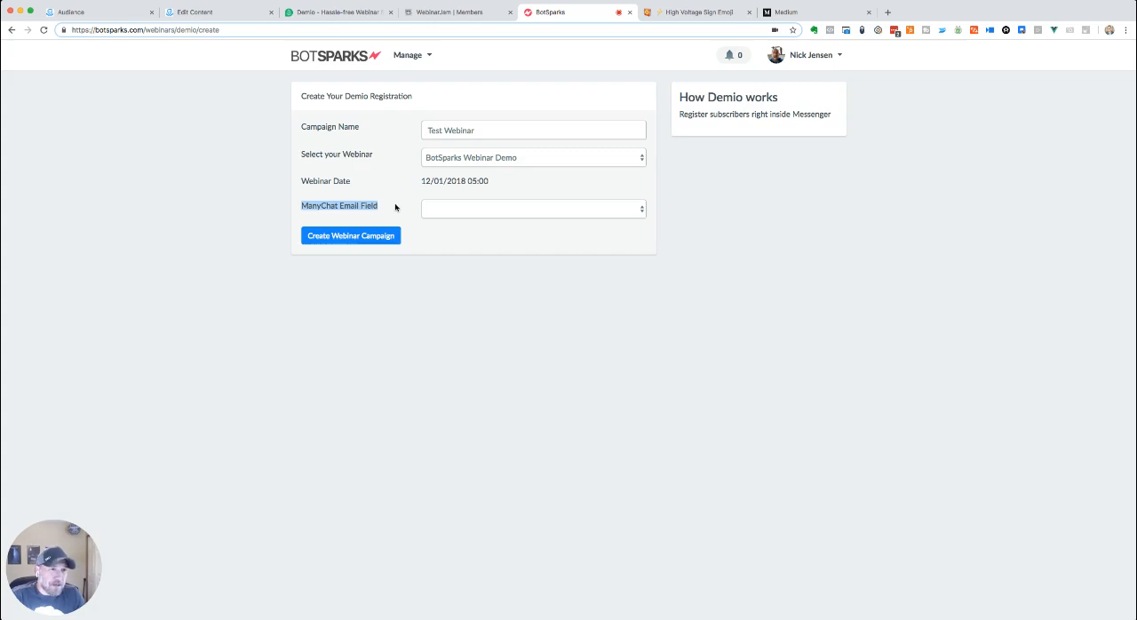
{"action": "left_click", "coordinate": [464, 208]}
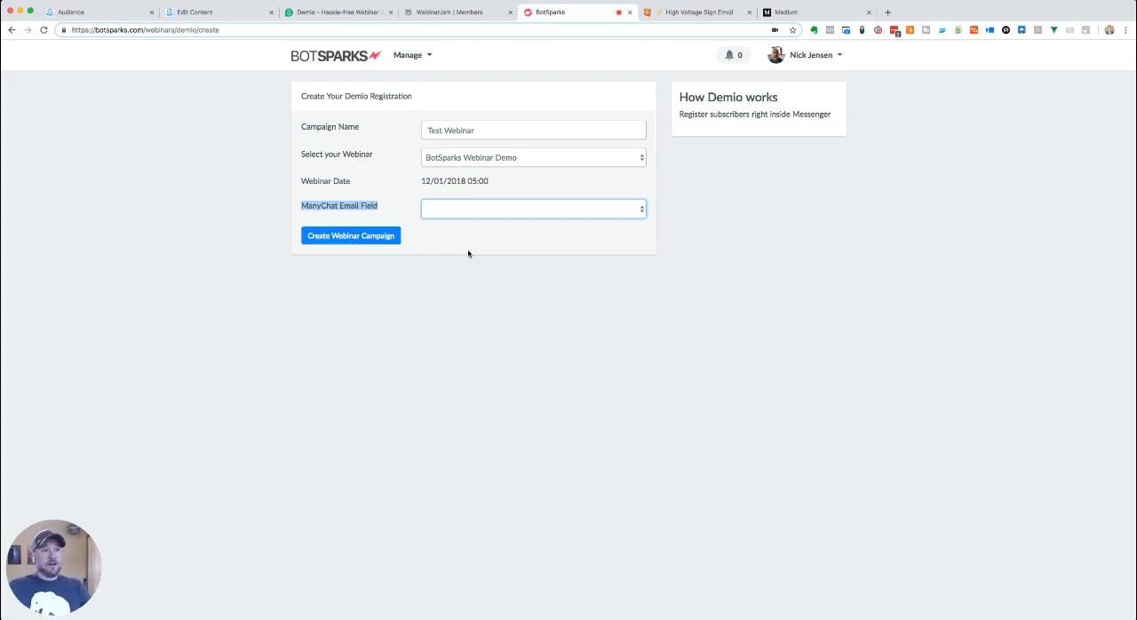
{"action": "key", "text": "e"}
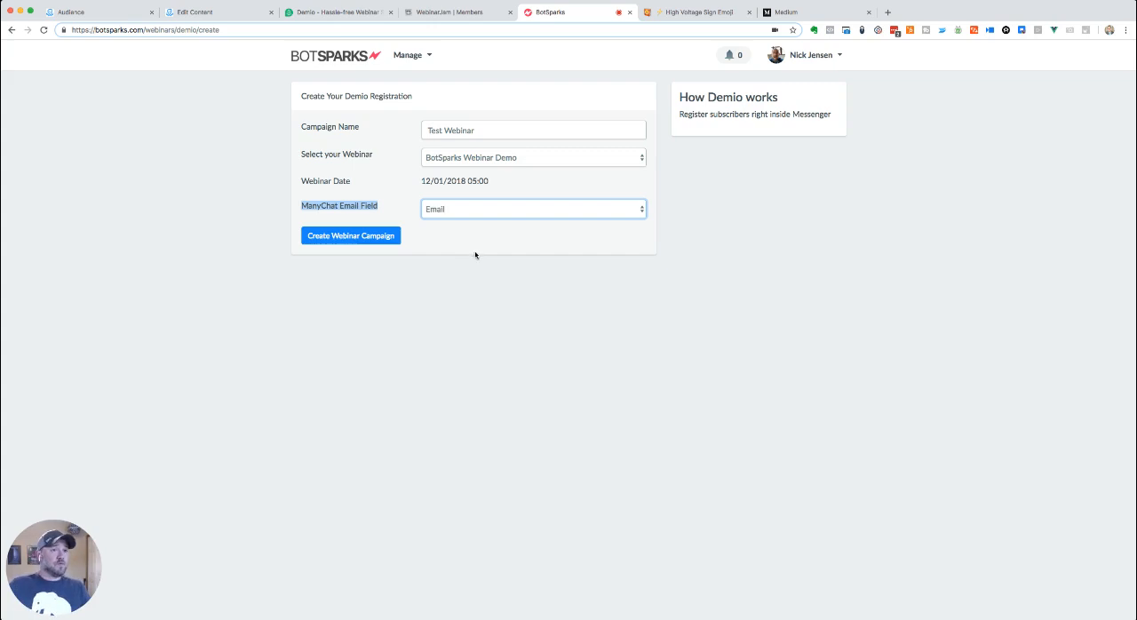
{"action": "left_click", "coordinate": [351, 237]}
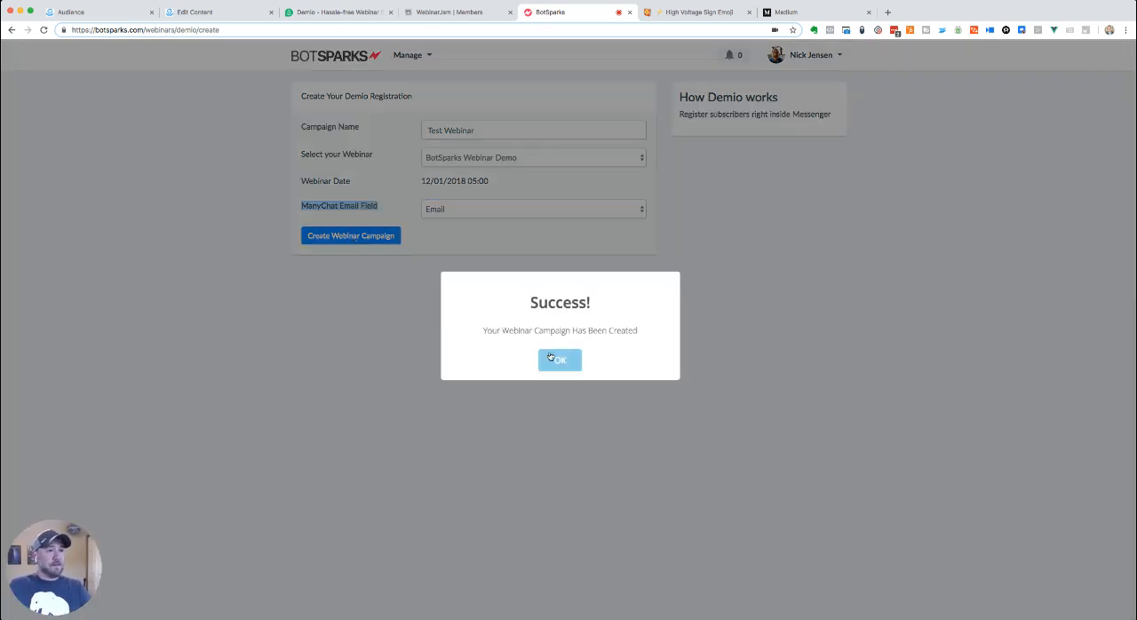
{"action": "left_click", "coordinate": [548, 359]}
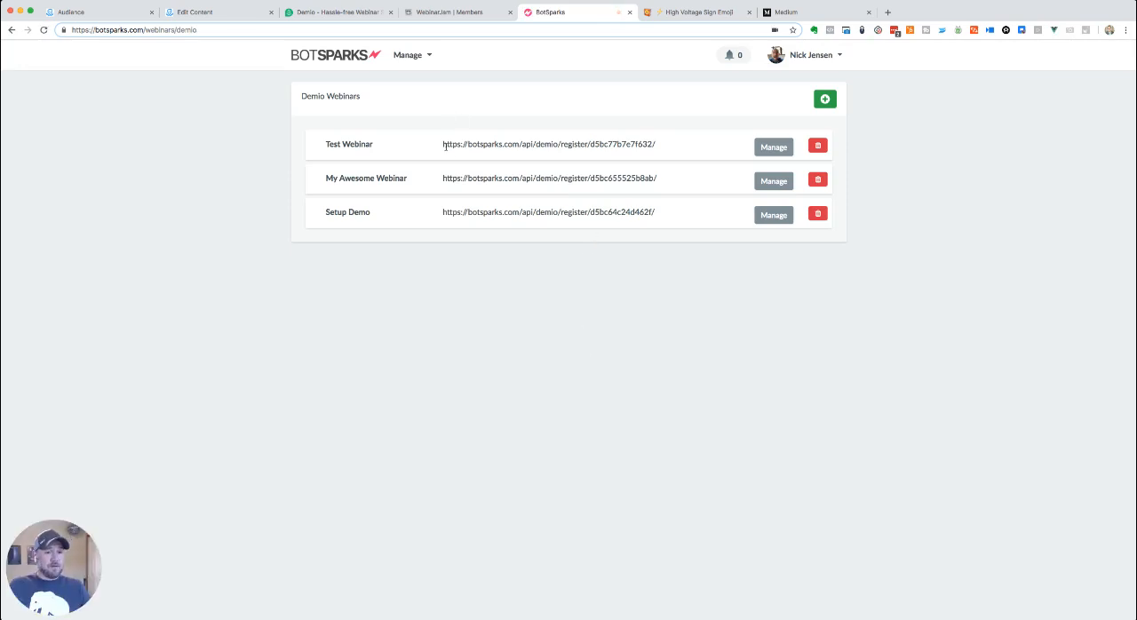
- Copy the Test Webinar registration URL and open the Register Demio flow from ManyChat's Sparks folder for editing
{"action": "left_click_drag", "start_coordinate": [442, 146], "coordinate": [659, 147]}
{"action": "key", "text": "super+c"}
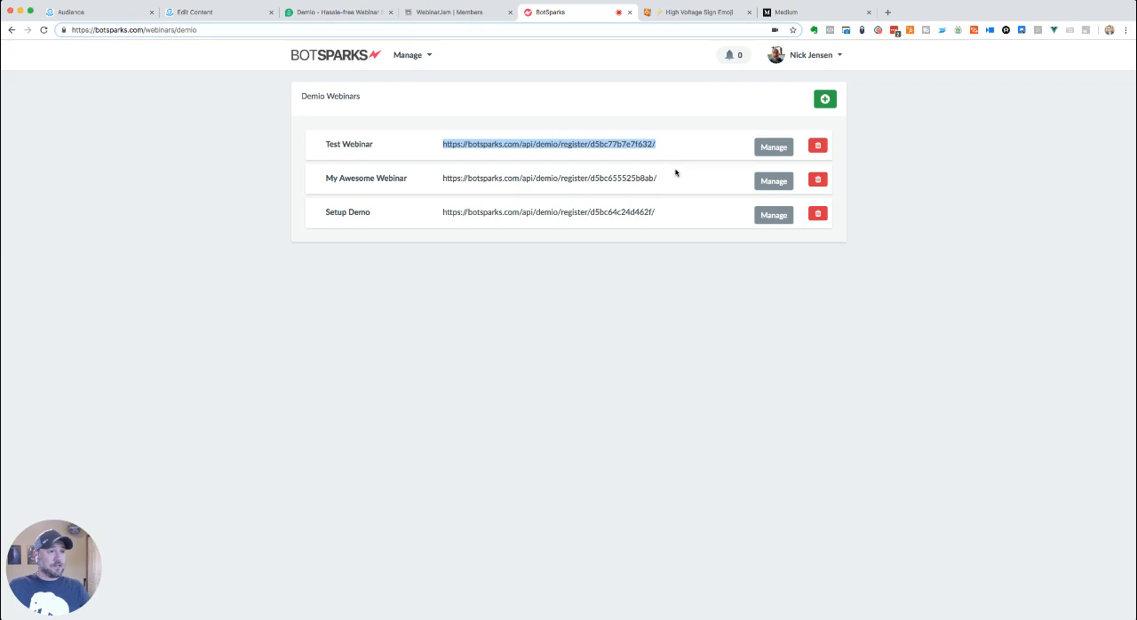
{"action": "left_click", "coordinate": [190, 12]}
{"action": "left_click", "coordinate": [219, 56]}
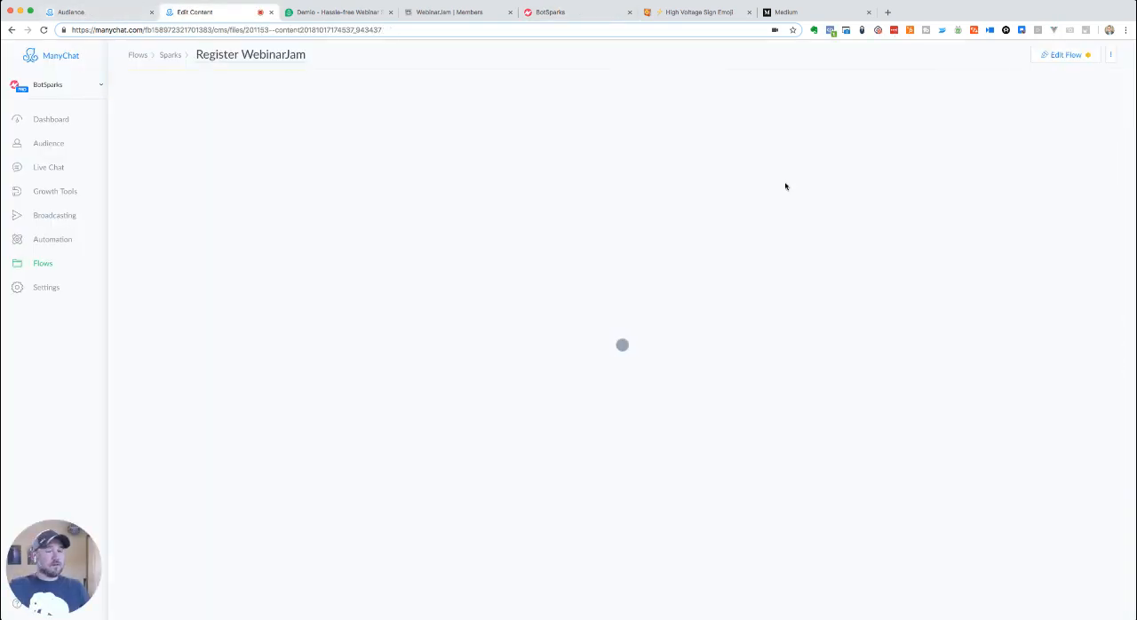
{"action": "left_click", "coordinate": [169, 55]}
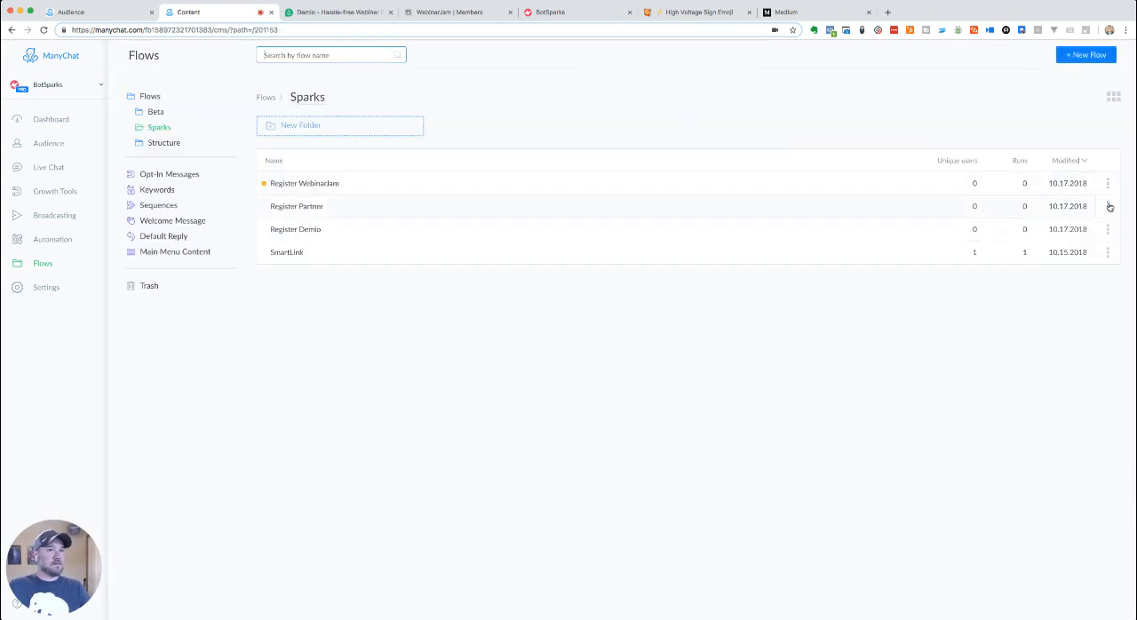
{"action": "left_click", "coordinate": [296, 229]}
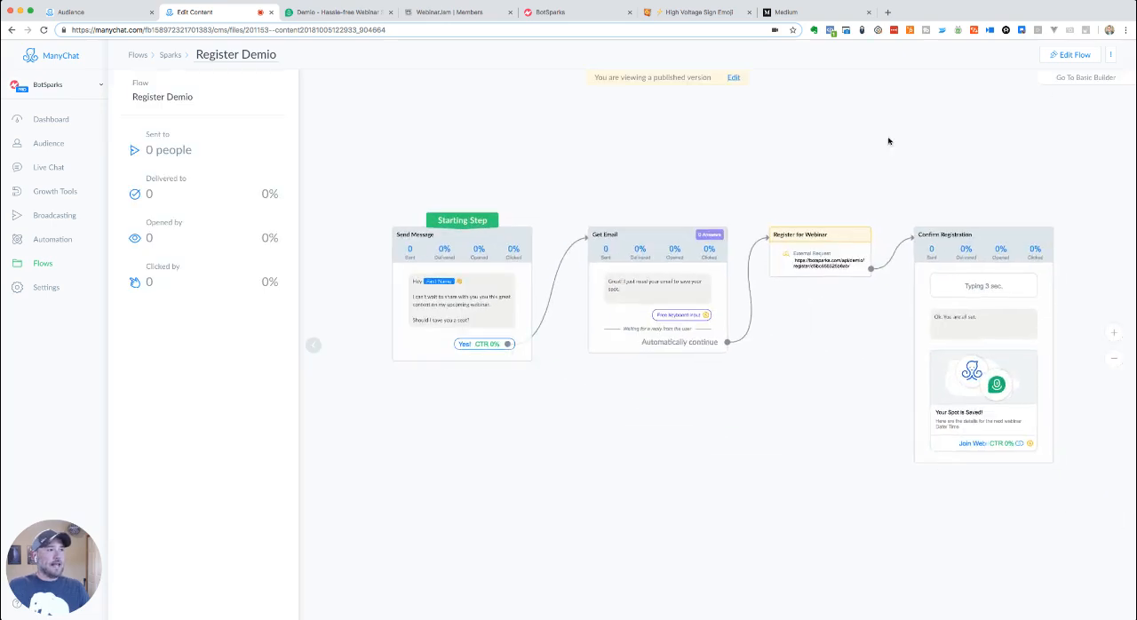
{"action": "left_click", "coordinate": [1074, 55]}
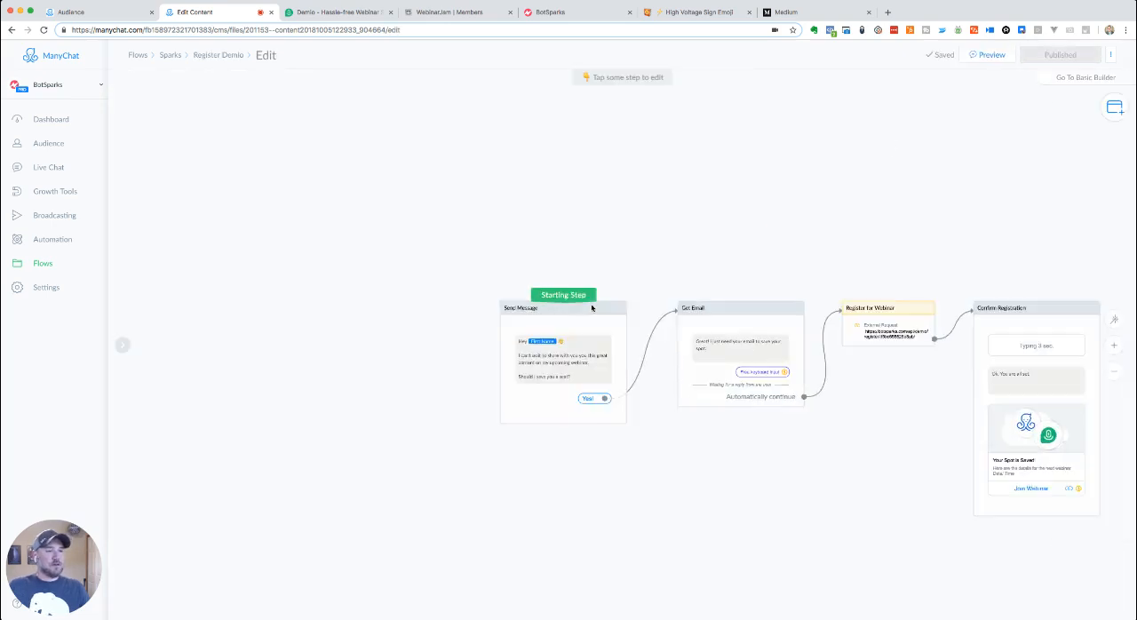
- Replace the request URL in the Register for Webinar step's external request with the copied Test Webinar registration URL
{"action": "scroll", "coordinate": [655, 416], "scroll_direction": "up", "scroll_amount": 3}
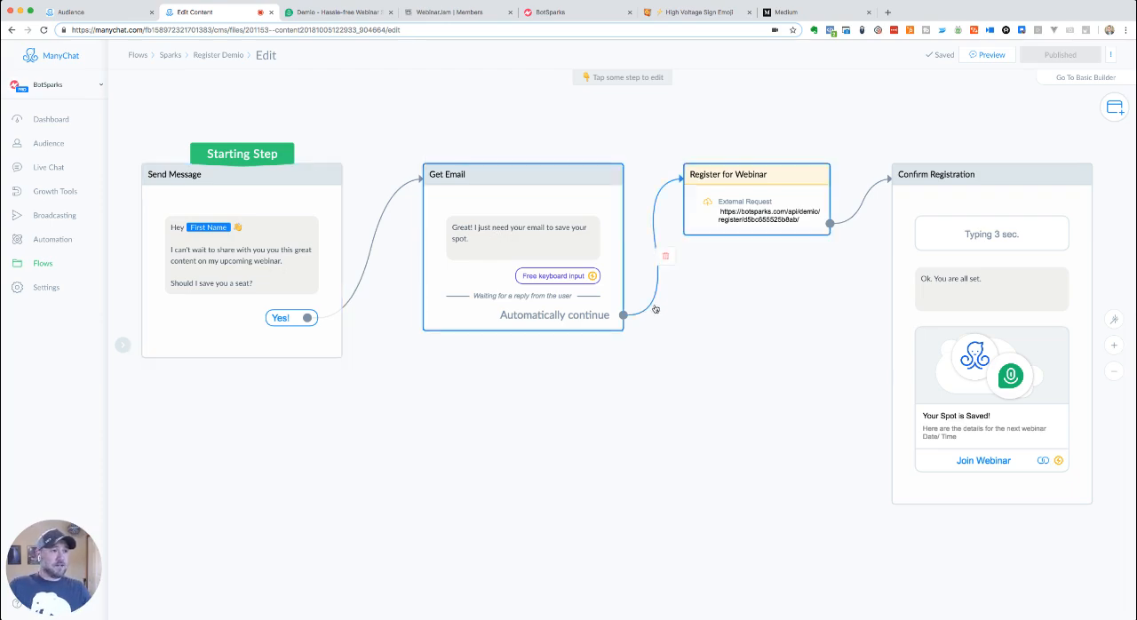
{"action": "scroll", "coordinate": [738, 376], "scroll_direction": "down", "scroll_amount": 3}
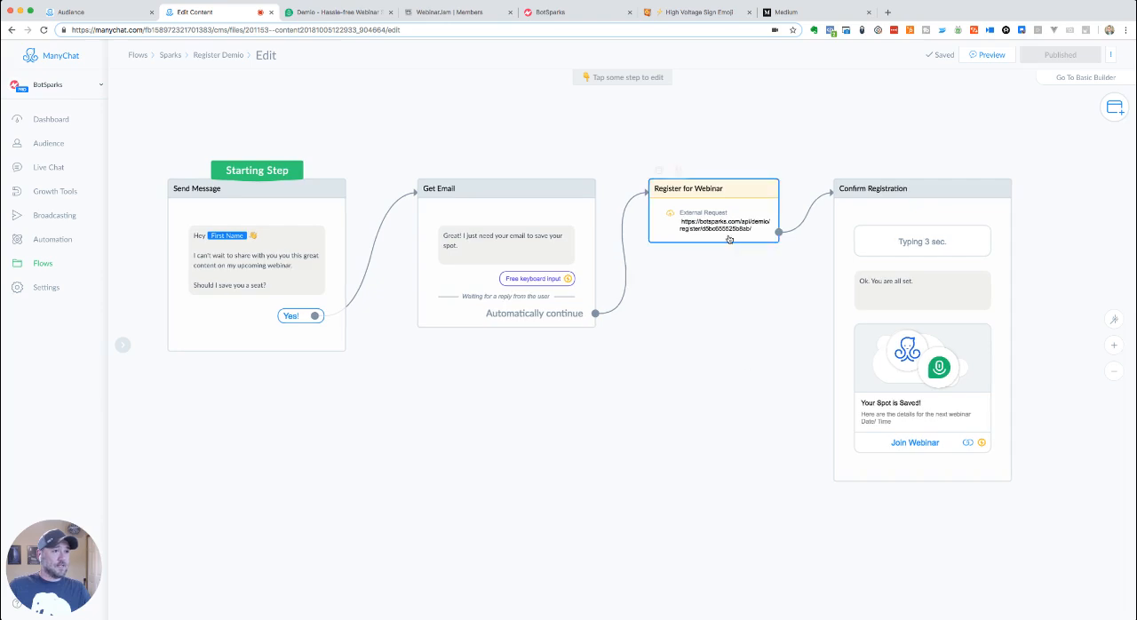
{"action": "left_click", "coordinate": [710, 206]}
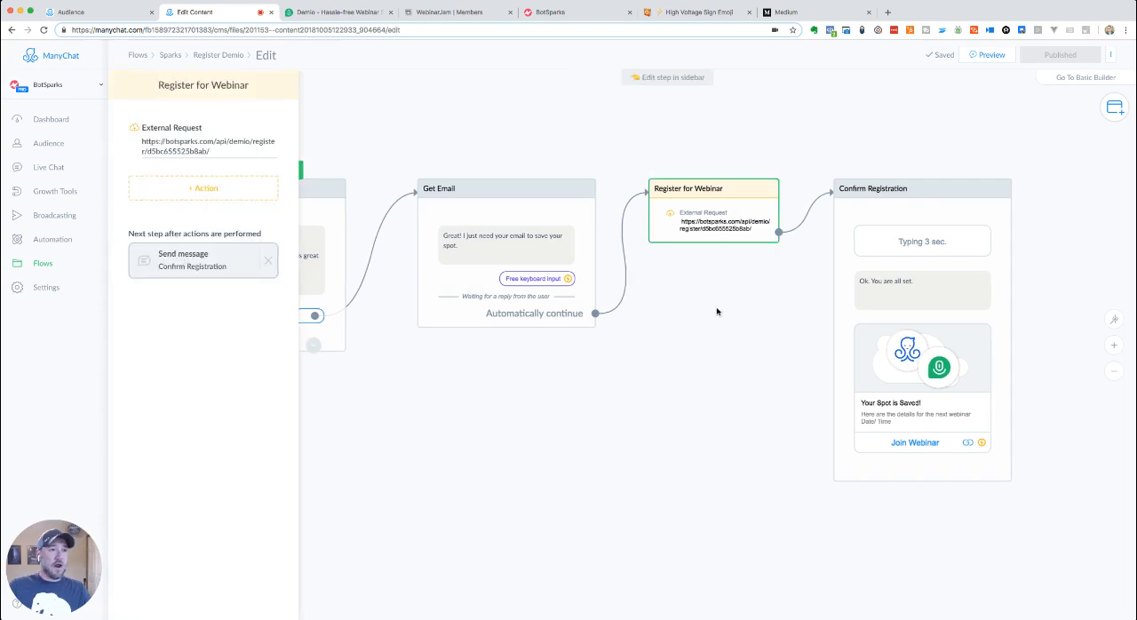
{"action": "left_click", "coordinate": [196, 147]}
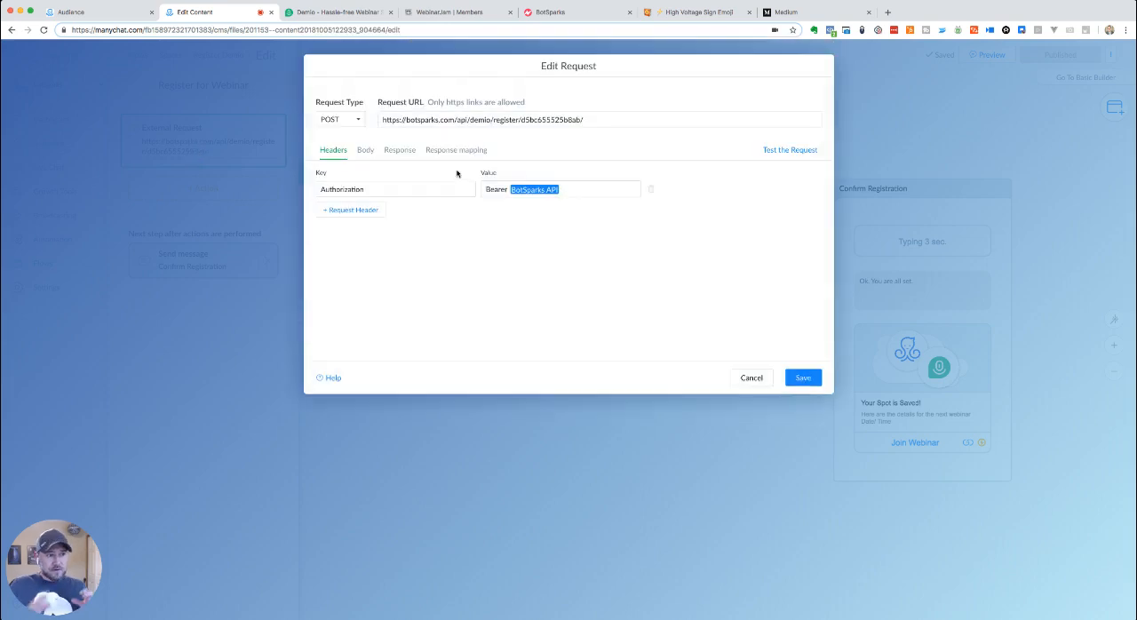
{"action": "left_click", "coordinate": [751, 378]}
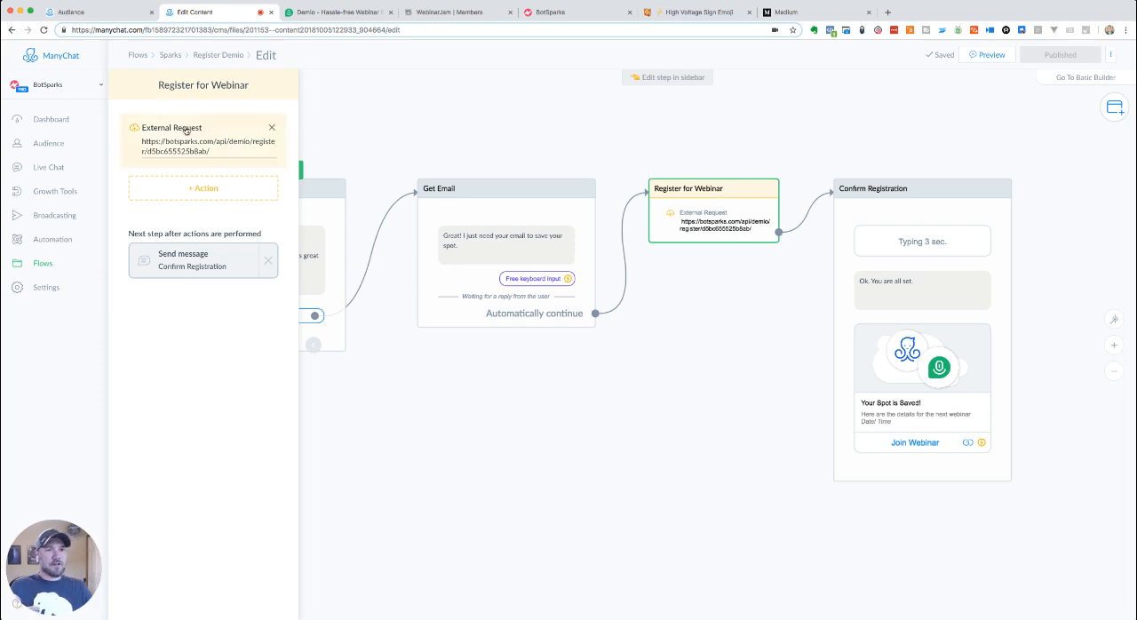
{"action": "left_click", "coordinate": [184, 129]}
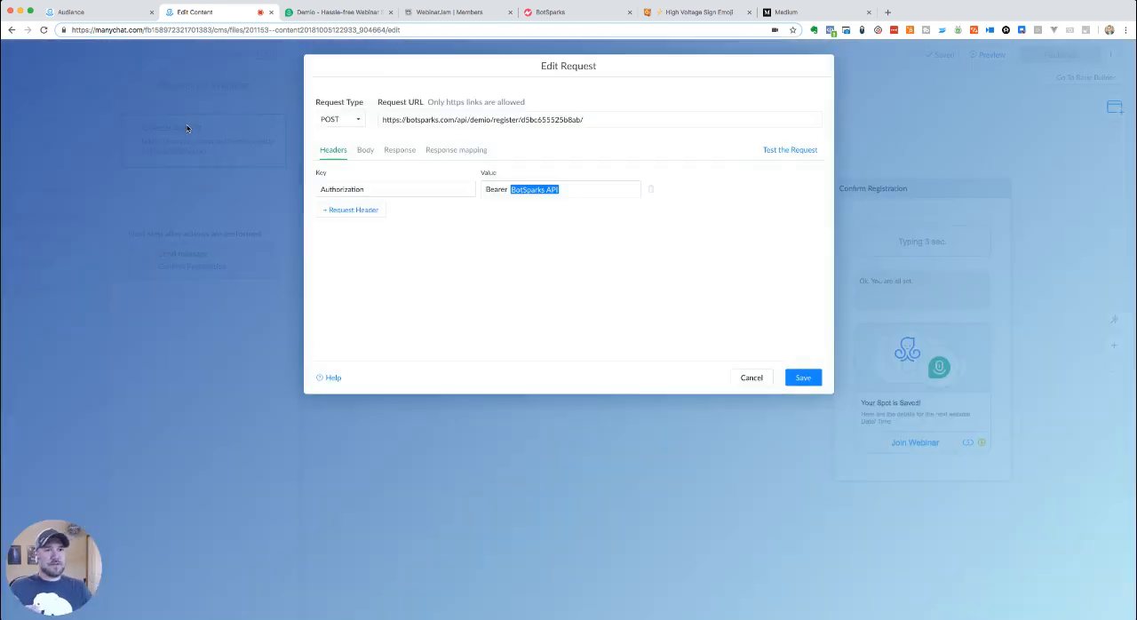
{"action": "triple_click", "coordinate": [461, 120]}
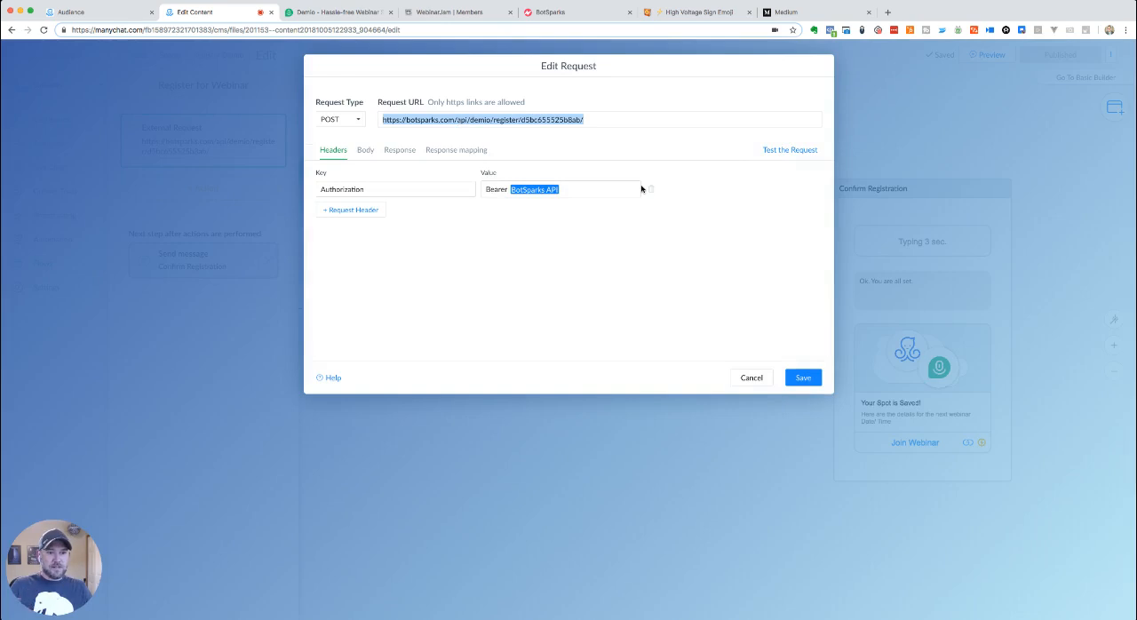
{"action": "key", "text": "super+v"}
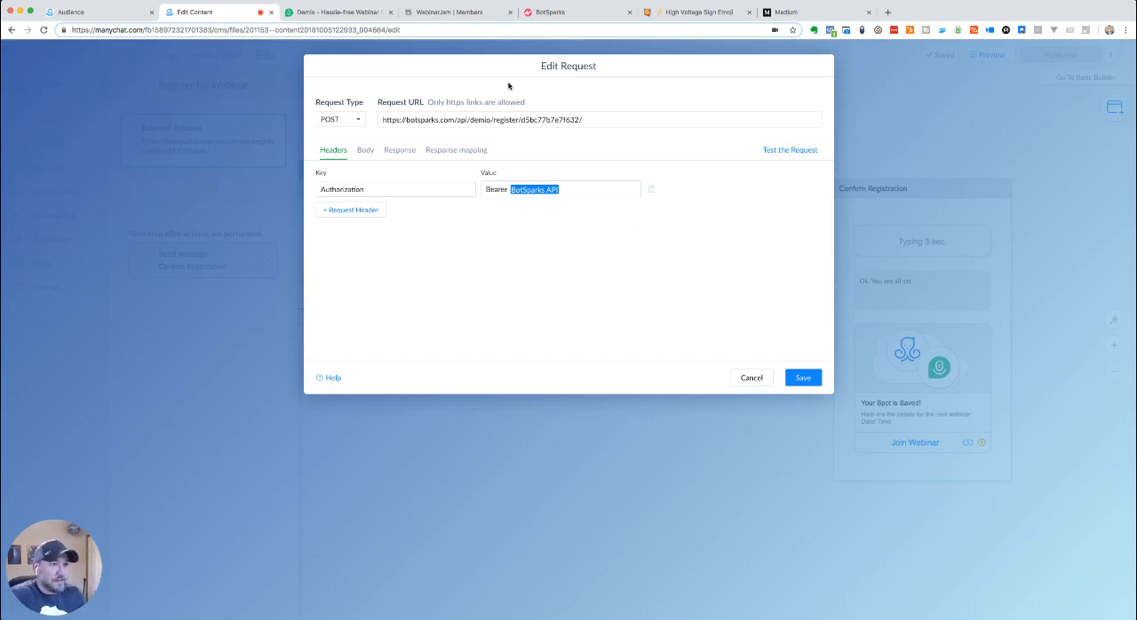
{"action": "left_click", "coordinate": [618, 121]}
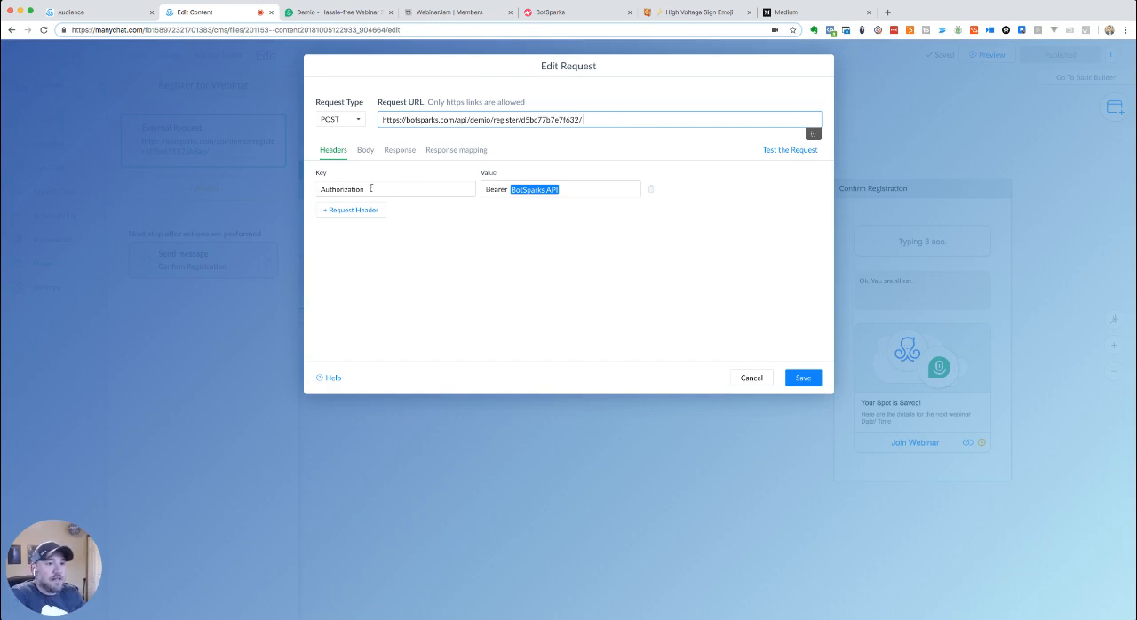
- Review the external request's Authorization header value and its request body
{"action": "left_click", "coordinate": [587, 188]}
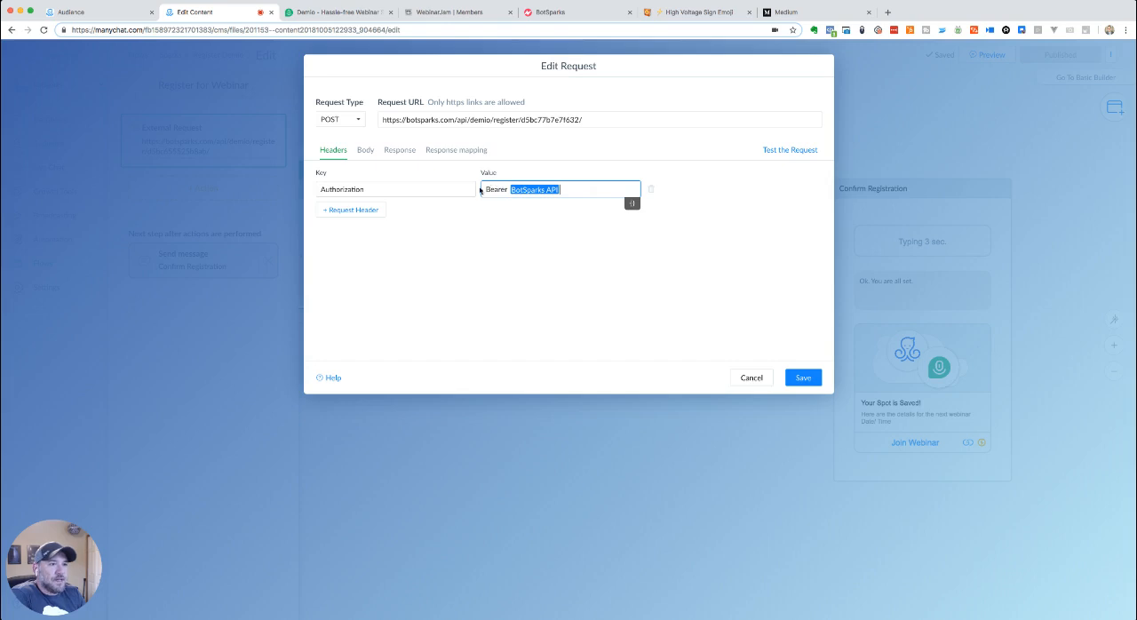
{"action": "left_click", "coordinate": [579, 163]}
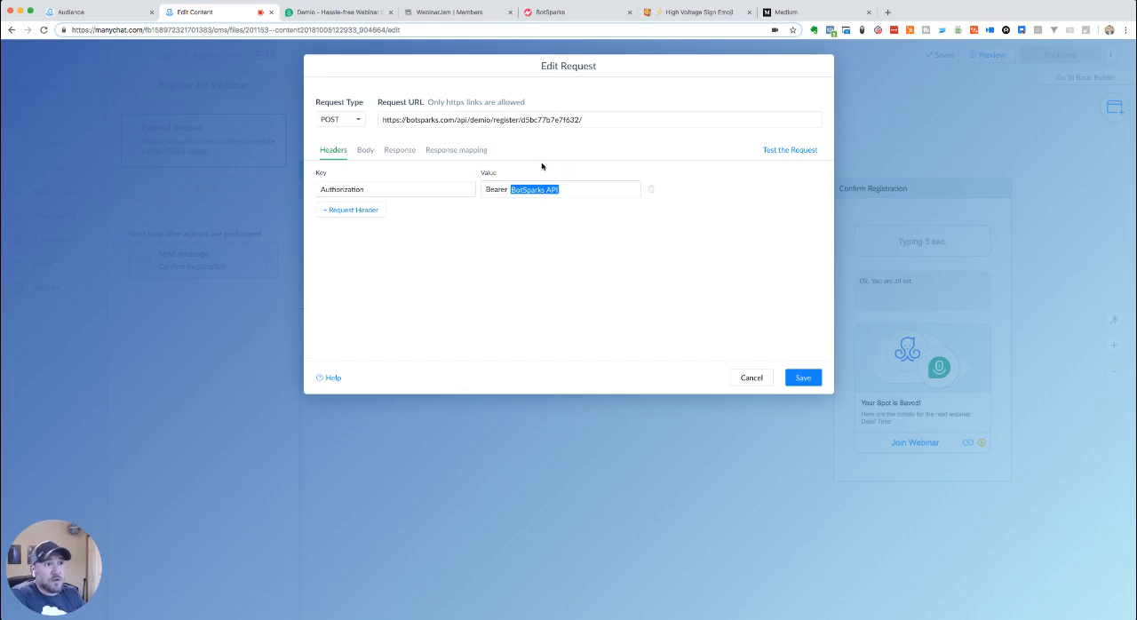
{"action": "left_click", "coordinate": [365, 153]}
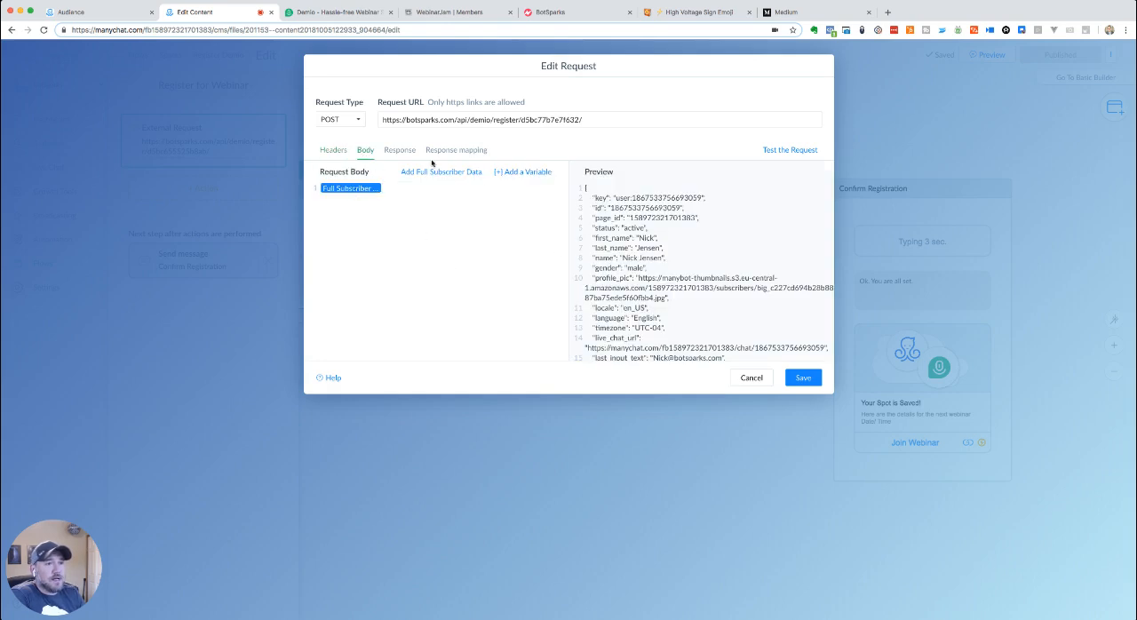
- Test the external request and examine its response body and the custom field mapping for join_link
{"action": "left_click", "coordinate": [399, 150]}
{"action": "left_click", "coordinate": [772, 149]}
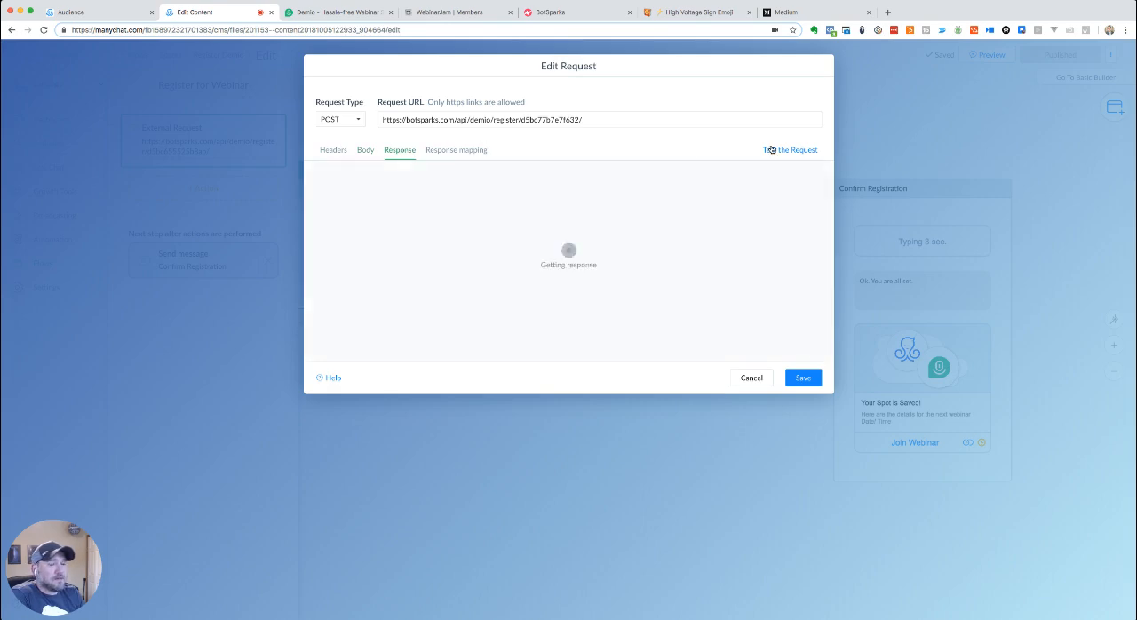
{"action": "scroll", "coordinate": [533, 282], "scroll_direction": "down", "scroll_amount": 5}
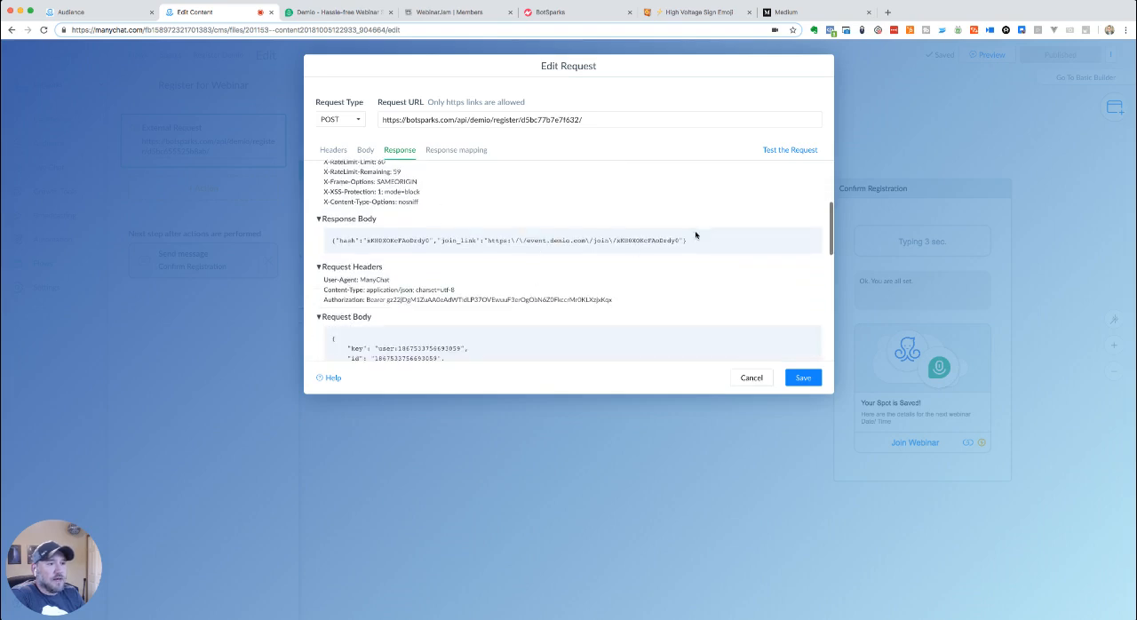
{"action": "left_click_drag", "start_coordinate": [707, 240], "coordinate": [327, 243]}
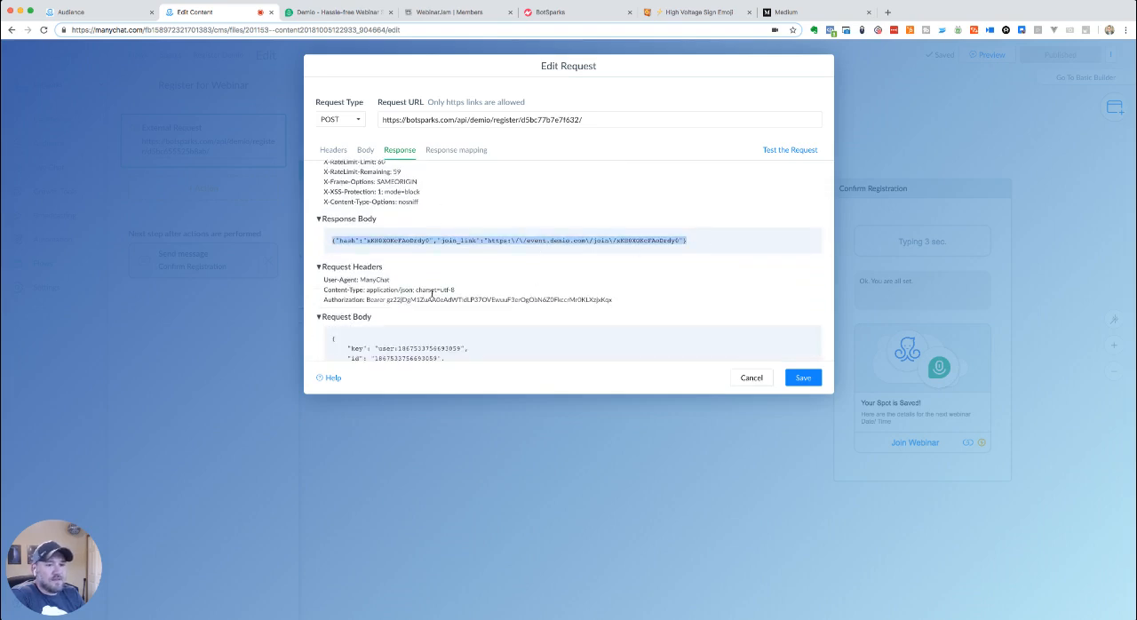
{"action": "left_click", "coordinate": [437, 152]}
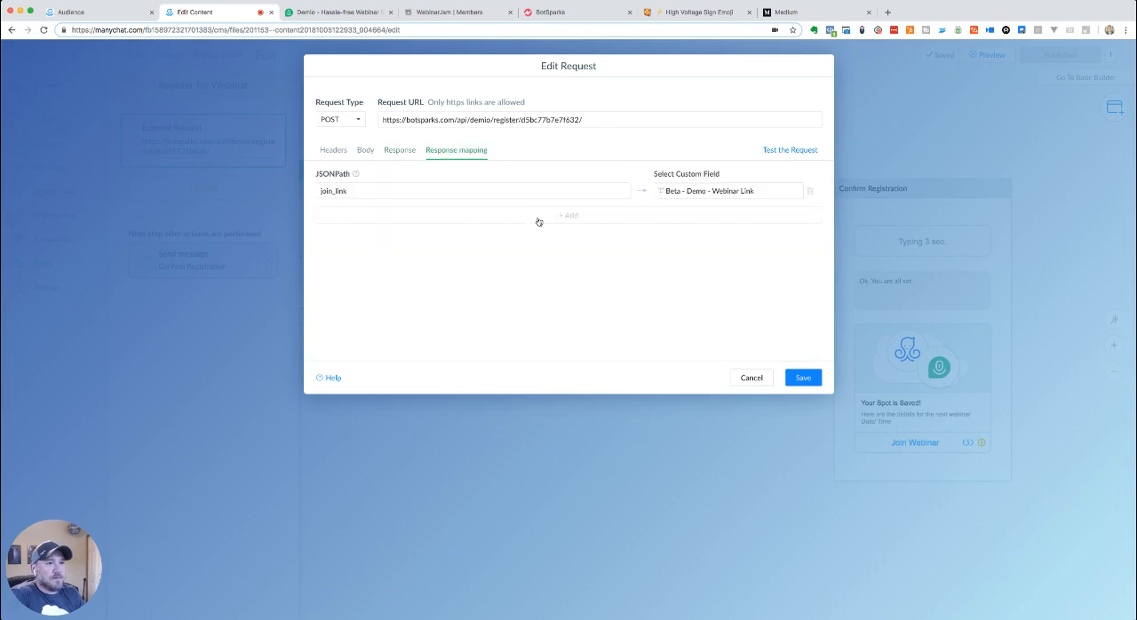
{"action": "left_click", "coordinate": [377, 191]}
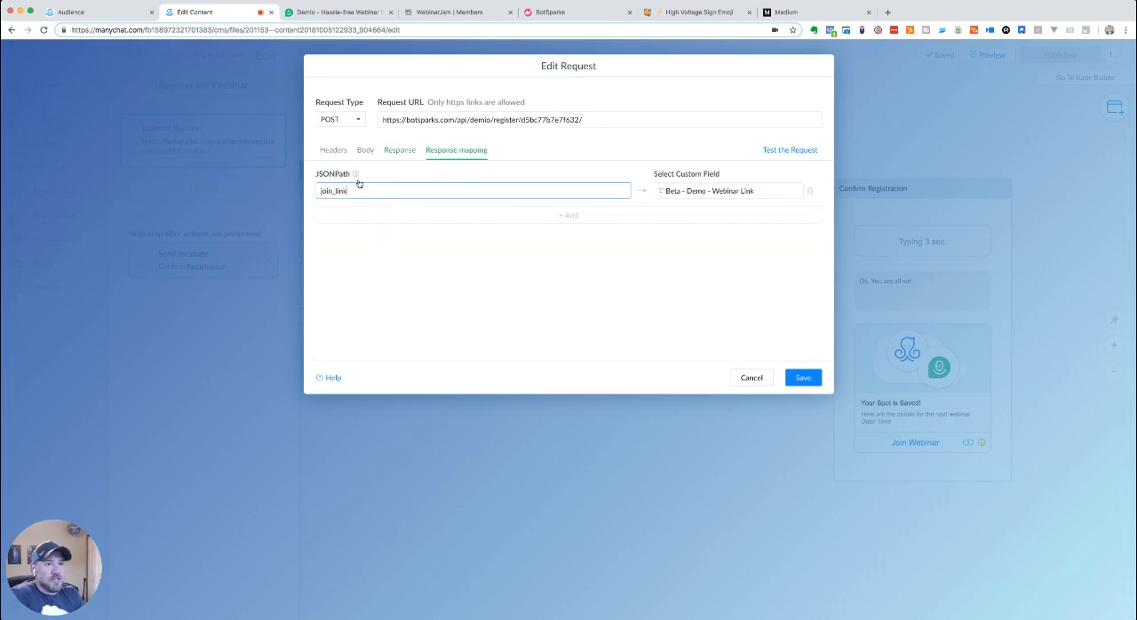
- Save the external request with join_link mapped to Beta - Demo - Webinar Link, and publish the Register Demio flow
{"action": "left_click_drag", "start_coordinate": [365, 190], "coordinate": [316, 193]}
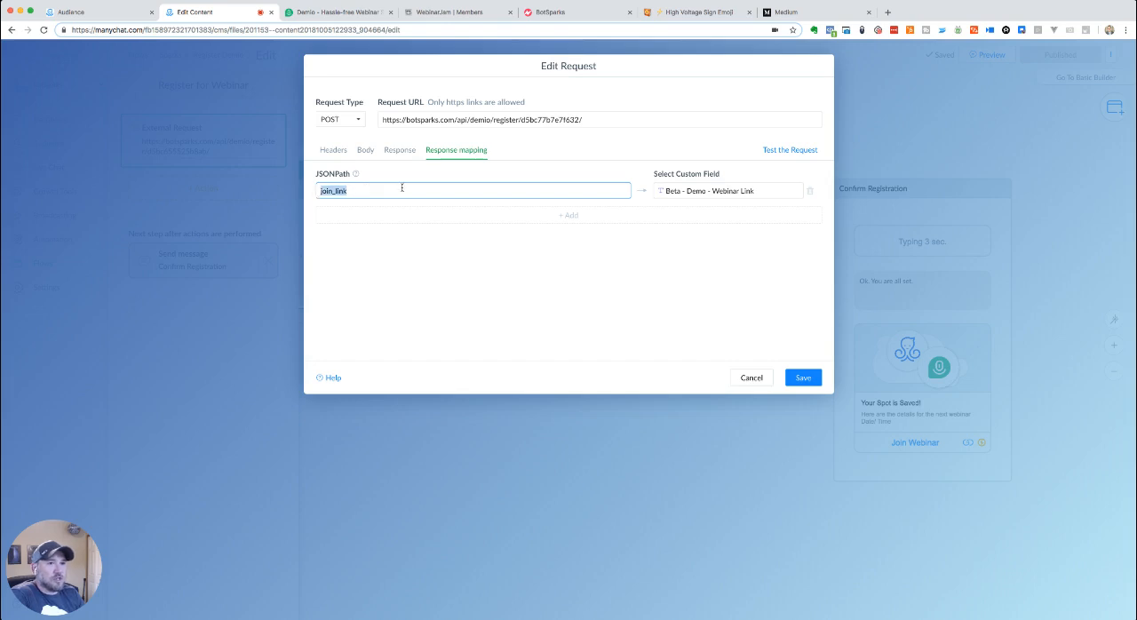
{"action": "left_click", "coordinate": [675, 190]}
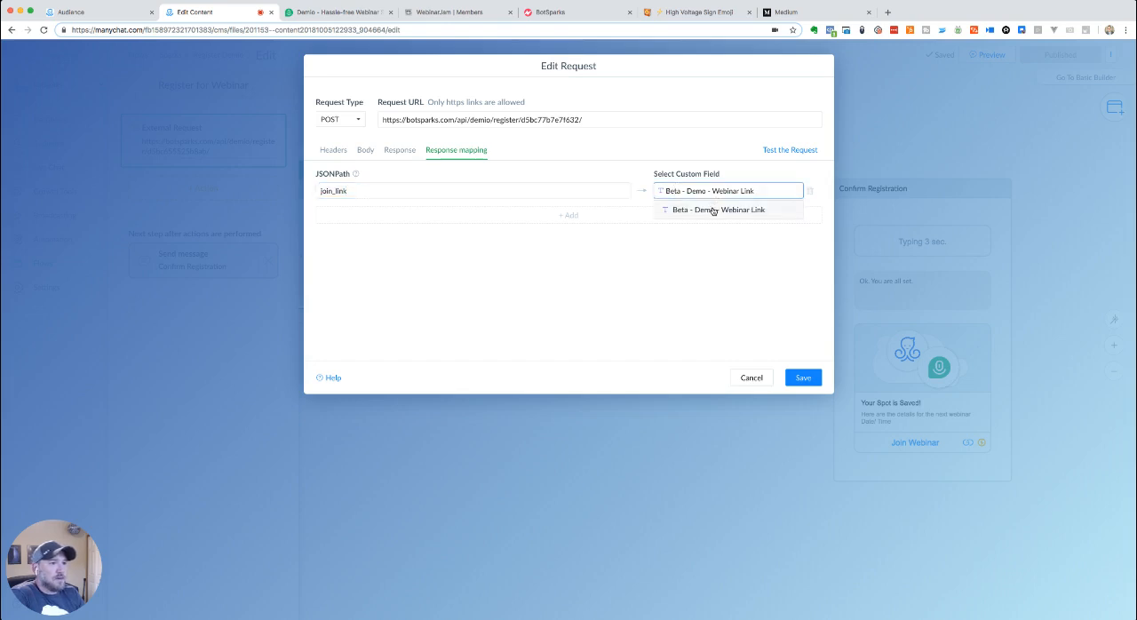
{"action": "left_click", "coordinate": [711, 296]}
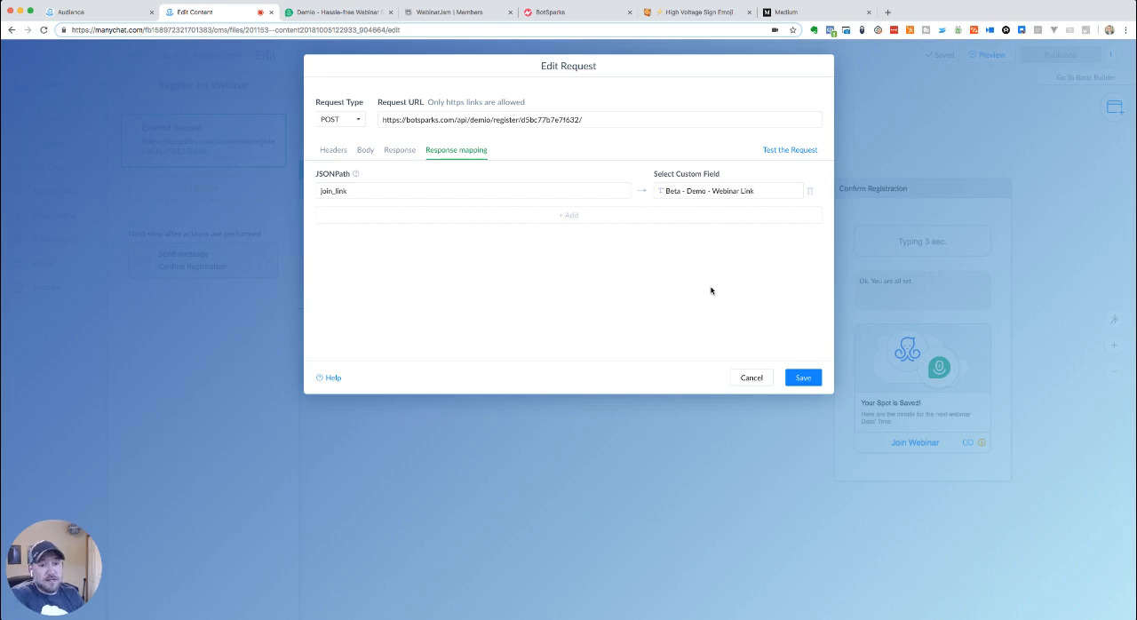
{"action": "left_click", "coordinate": [803, 378]}
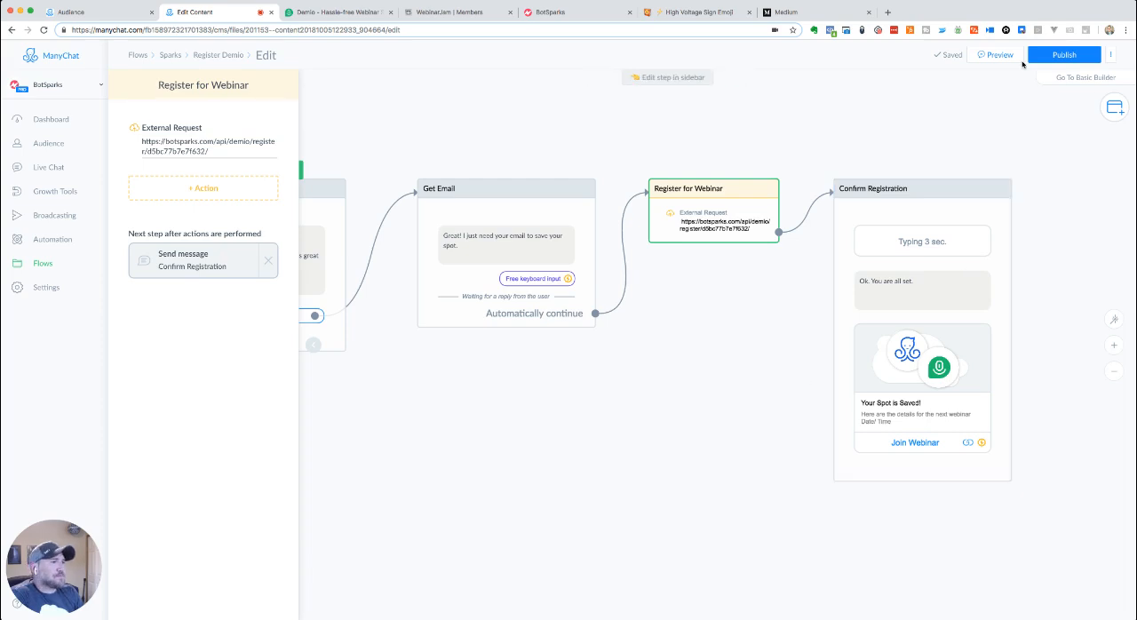
{"action": "left_click", "coordinate": [1059, 57]}
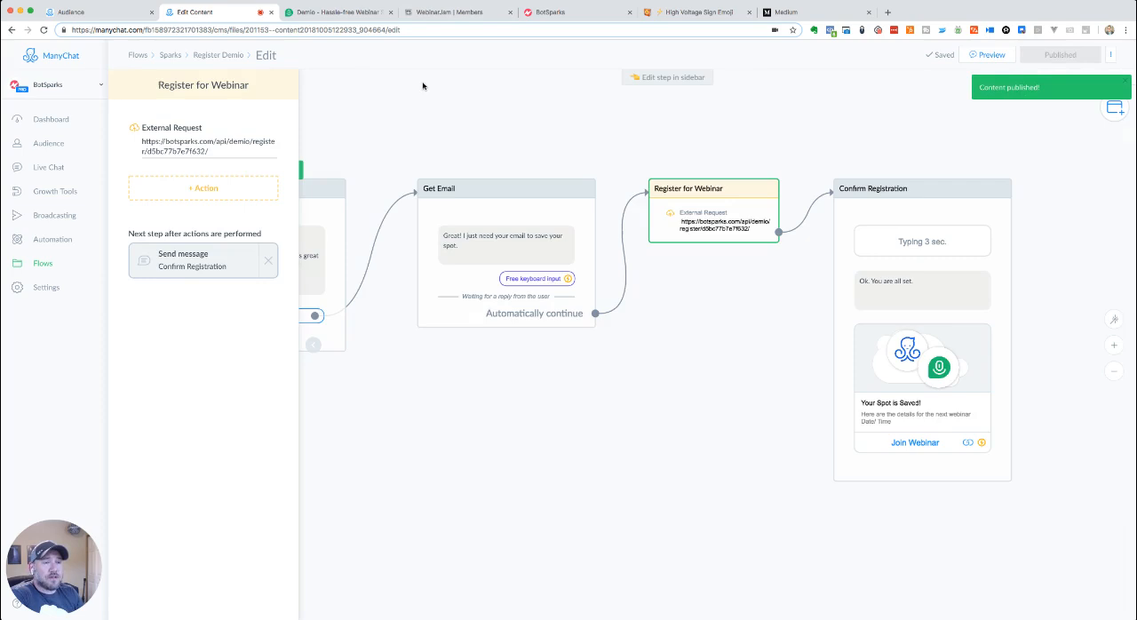
- Open the Register WebinarJam flow from the Sparks folder for editing and open its Register for Webinar external request
{"action": "left_click", "coordinate": [170, 55]}
{"action": "left_click", "coordinate": [302, 209]}
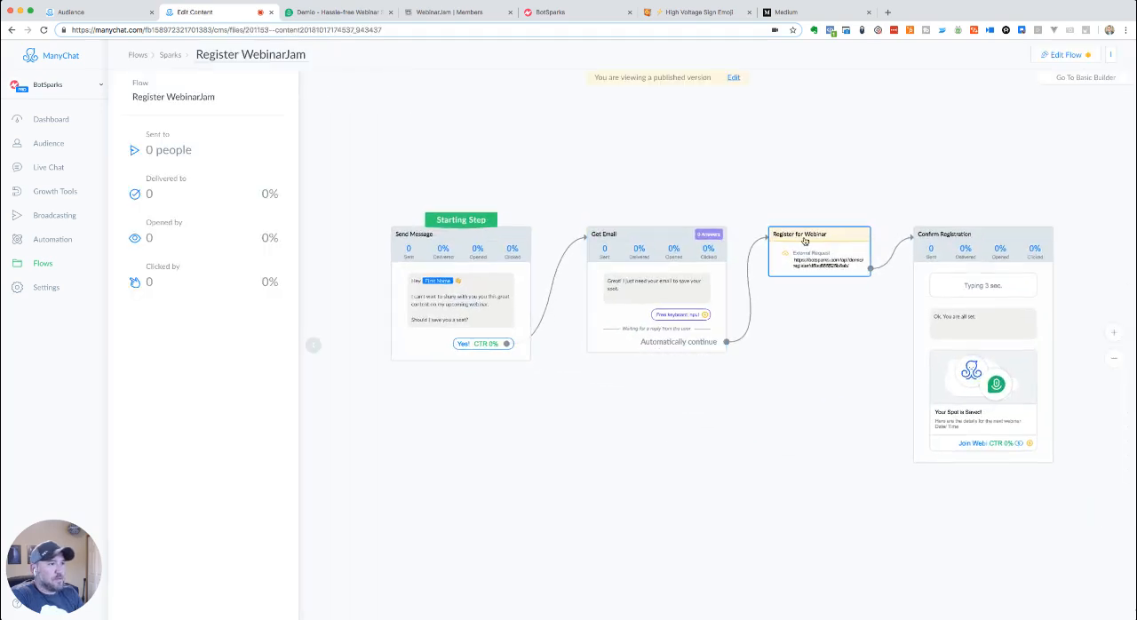
{"action": "left_click", "coordinate": [803, 239]}
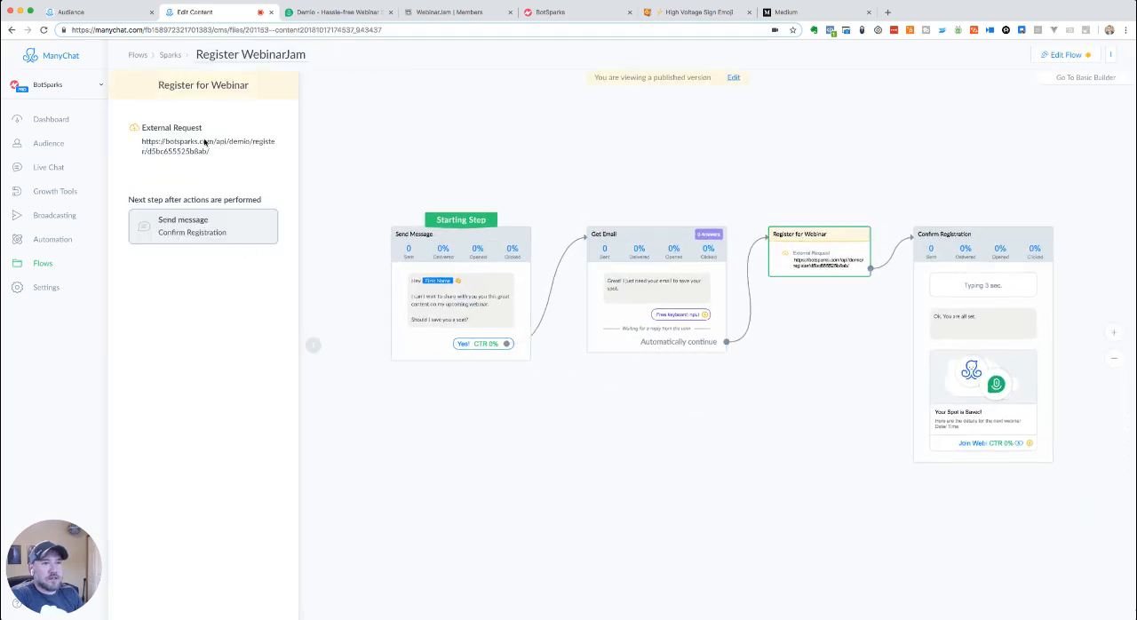
{"action": "left_click", "coordinate": [1065, 54]}
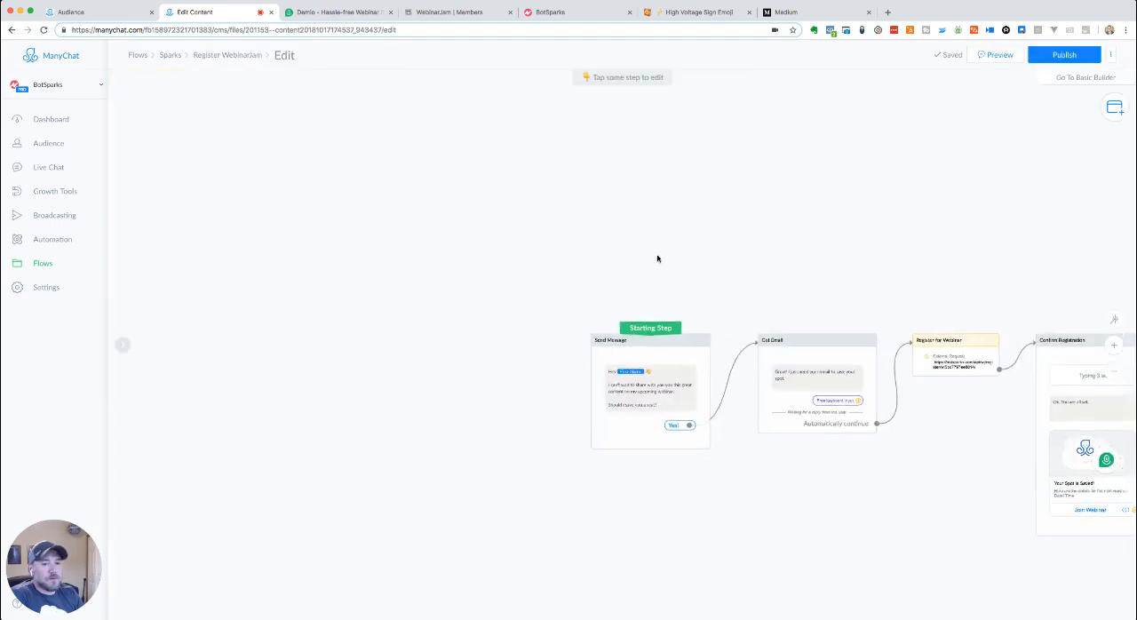
{"action": "left_click", "coordinate": [755, 253]}
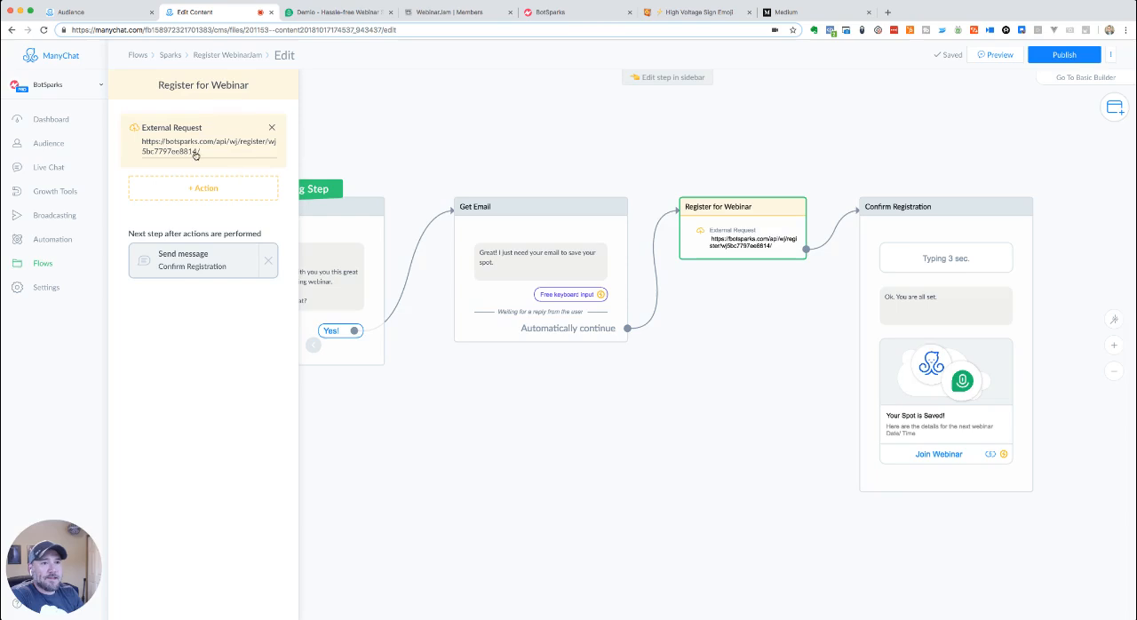
{"action": "left_click", "coordinate": [195, 152]}
- Review the WebinarJam external request's body, response and custom field mapping
{"action": "left_click", "coordinate": [365, 150]}
{"action": "left_click", "coordinate": [462, 150]}
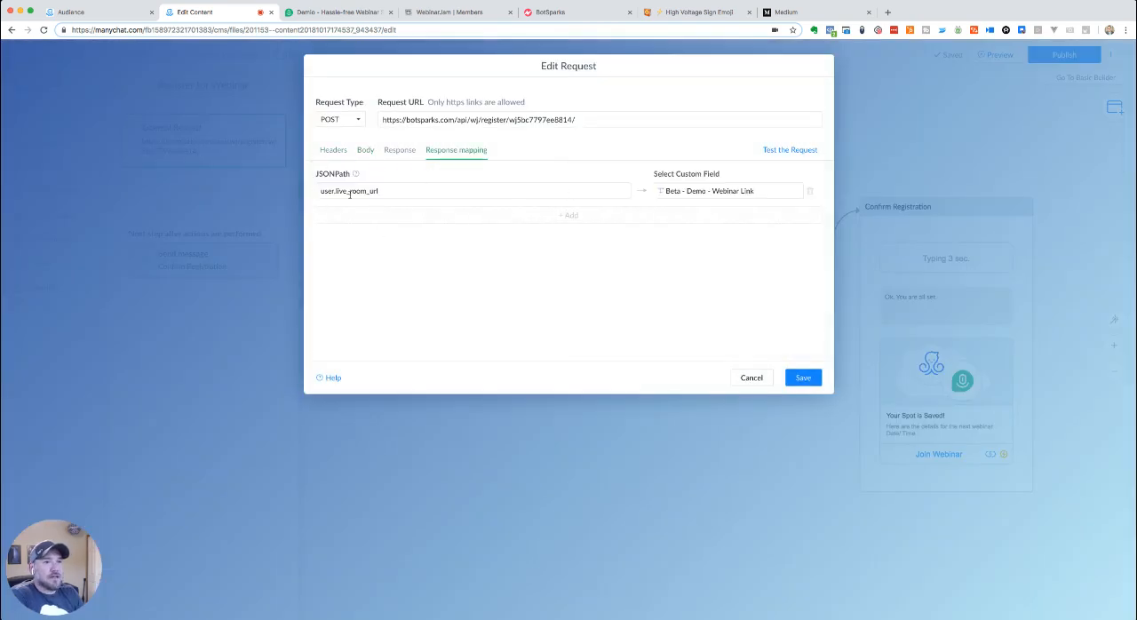
{"action": "left_click", "coordinate": [399, 150]}
{"action": "left_click", "coordinate": [473, 150]}
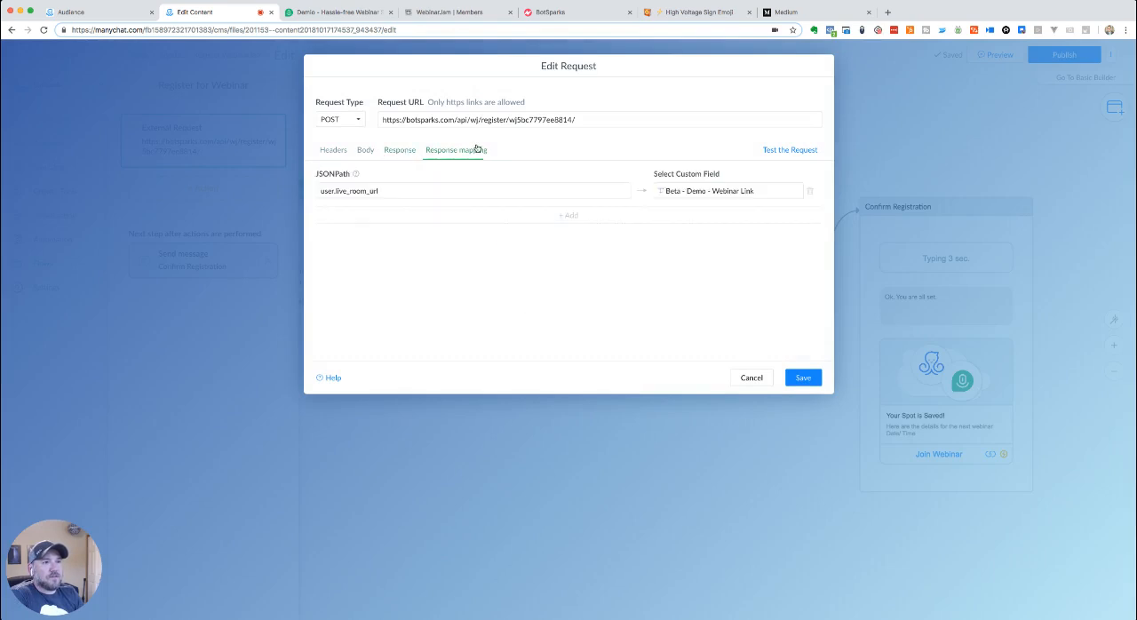
{"action": "left_click", "coordinate": [406, 150]}
- Test the WebinarJam external request and read through the response body's user data as far as live_room_url
{"action": "left_click", "coordinate": [774, 150]}
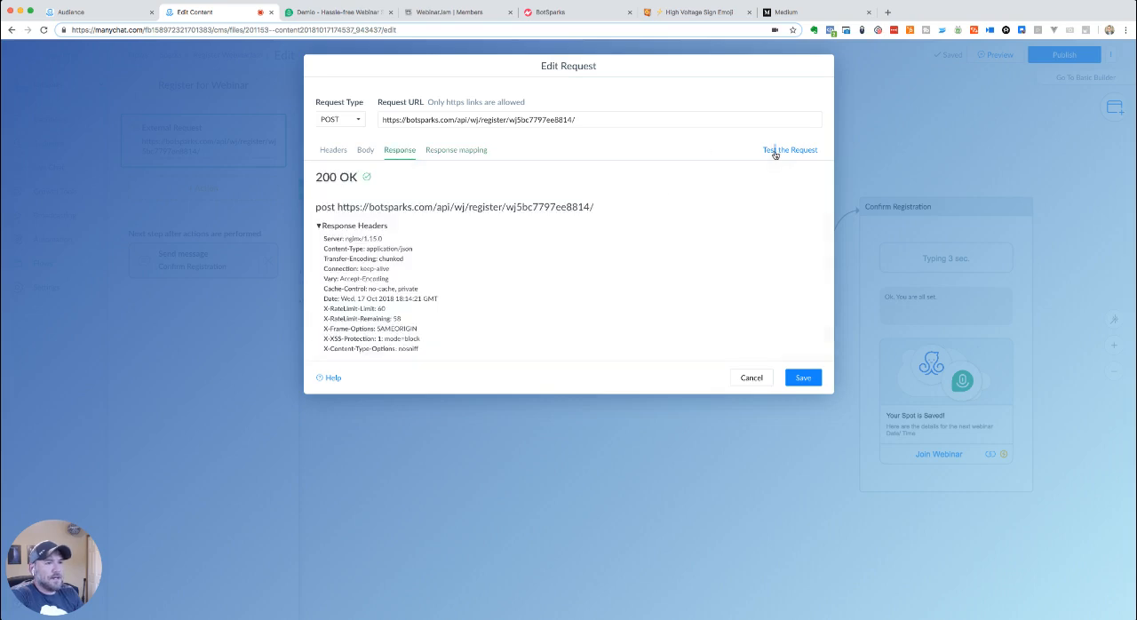
{"action": "scroll", "coordinate": [612, 235], "scroll_direction": "down", "scroll_amount": 3}
{"action": "scroll", "coordinate": [613, 234], "scroll_direction": "down", "scroll_amount": 3}
{"action": "scroll", "coordinate": [488, 238], "scroll_direction": "right", "scroll_amount": 2}
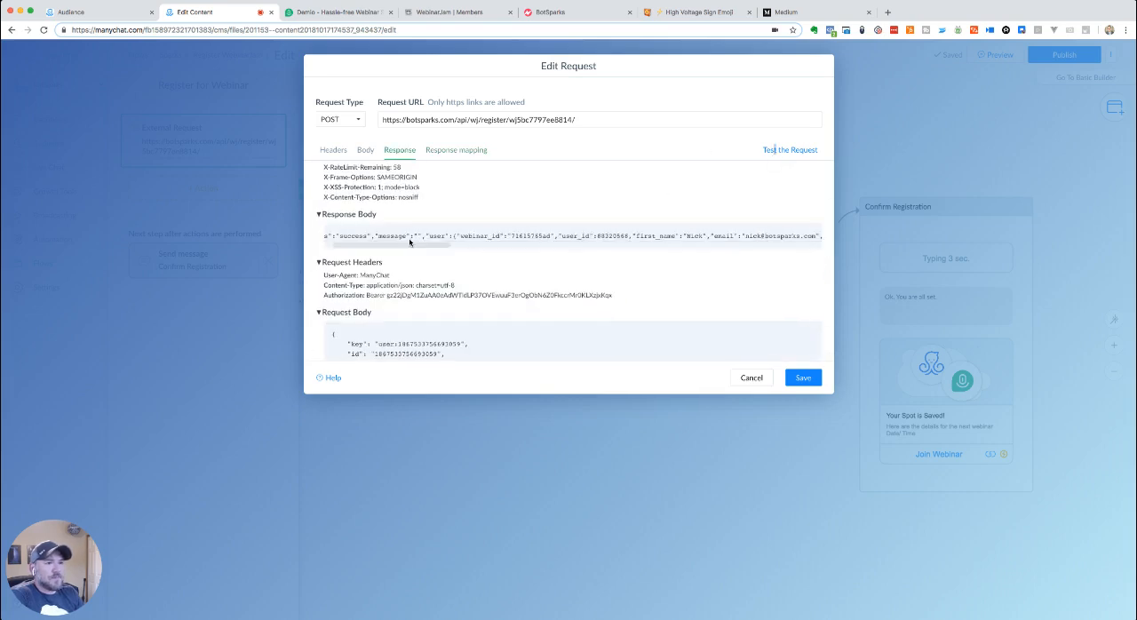
{"action": "scroll", "coordinate": [413, 235], "scroll_direction": "right", "scroll_amount": 1}
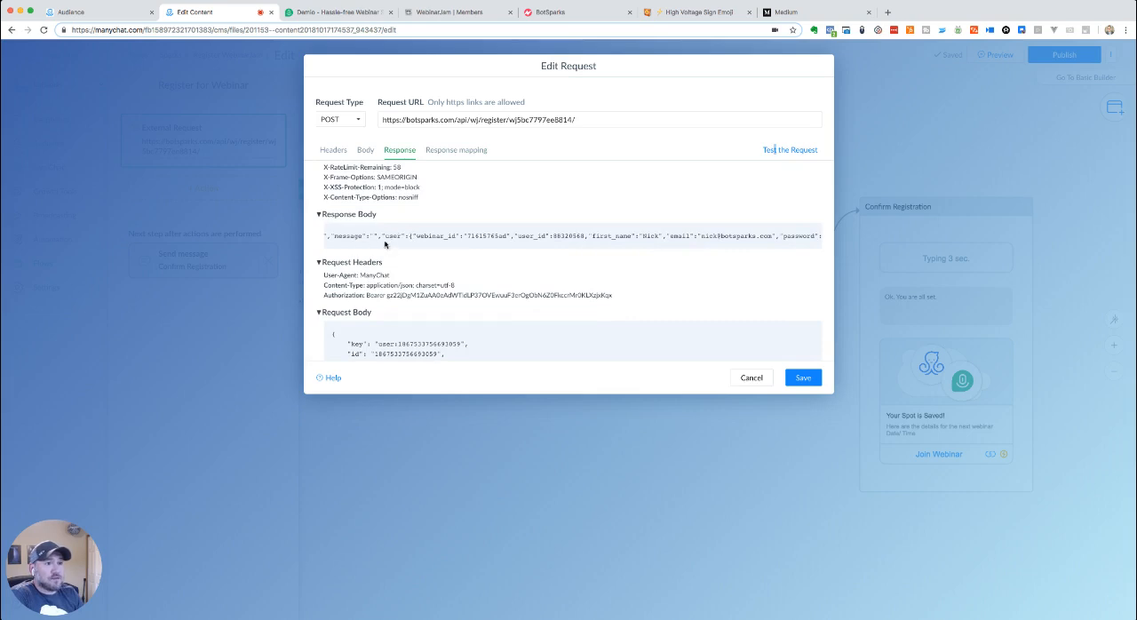
{"action": "scroll", "coordinate": [373, 237], "scroll_direction": "left", "scroll_amount": 2}
{"action": "scroll", "coordinate": [373, 237], "scroll_direction": "right", "scroll_amount": 2}
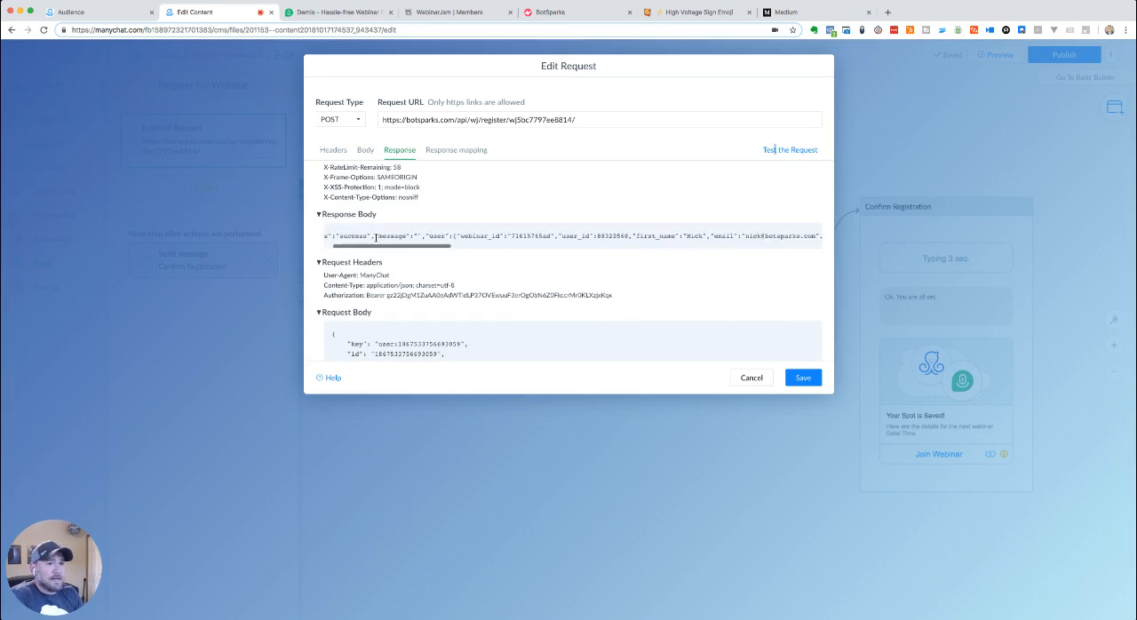
{"action": "scroll", "coordinate": [375, 237], "scroll_direction": "right", "scroll_amount": 5}
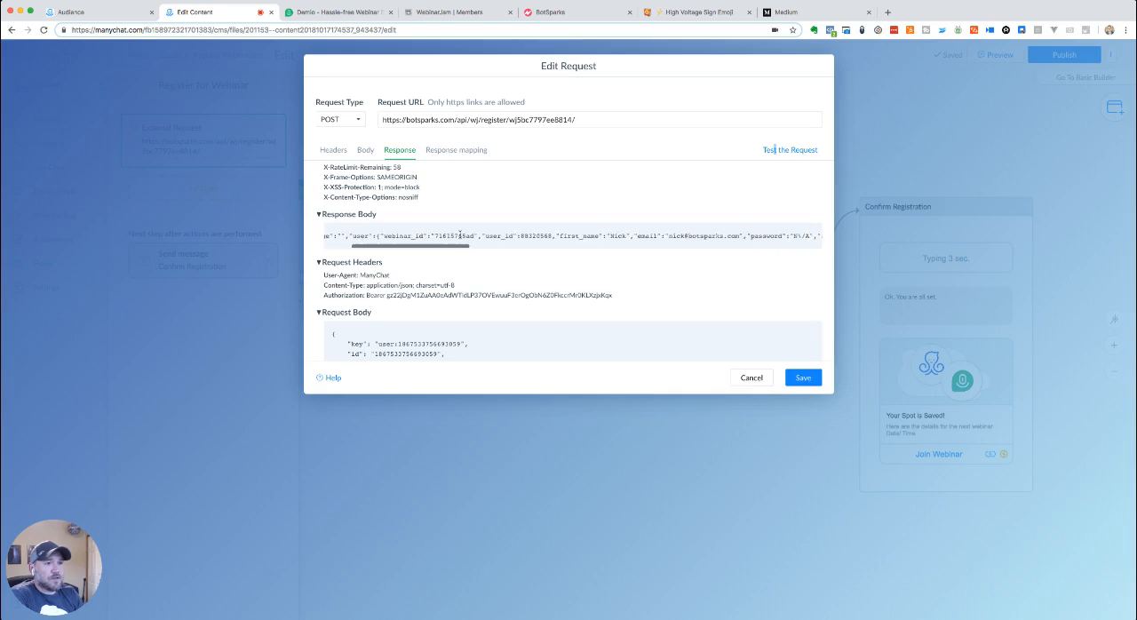
{"action": "scroll", "coordinate": [453, 236], "scroll_direction": "right", "scroll_amount": 2}
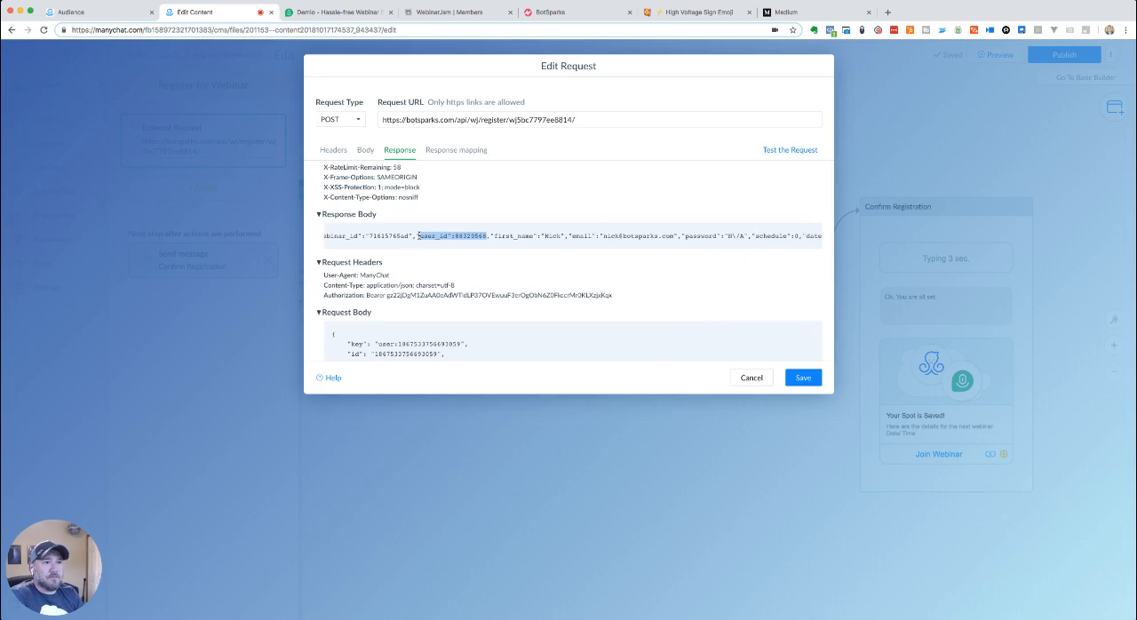
{"action": "scroll", "coordinate": [444, 237], "scroll_direction": "right", "scroll_amount": 6}
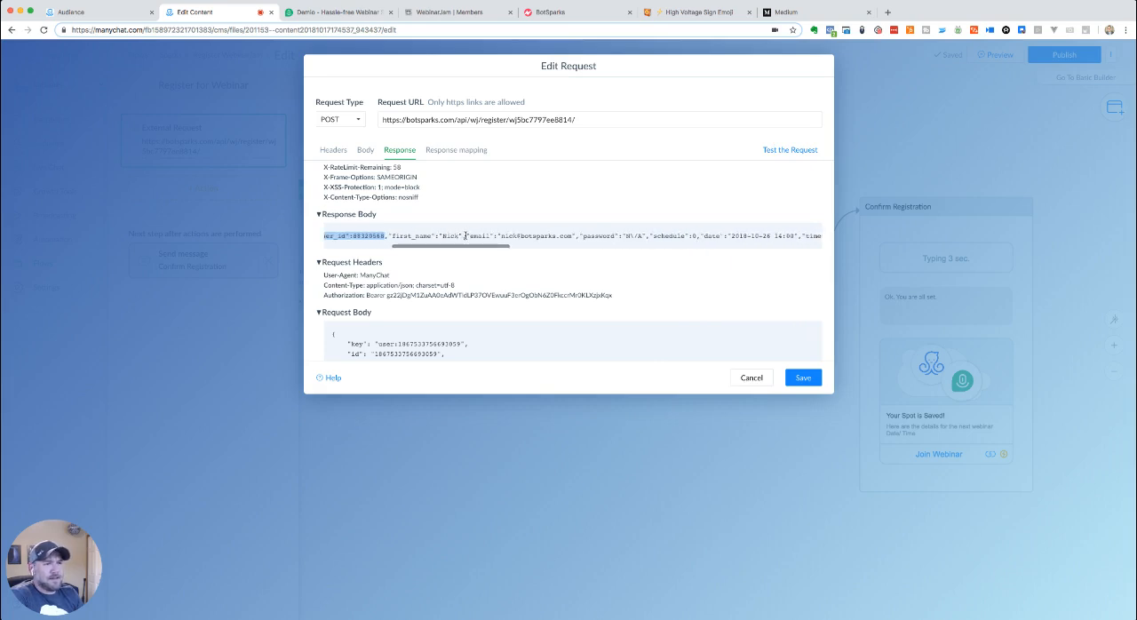
{"action": "scroll", "coordinate": [468, 235], "scroll_direction": "right", "scroll_amount": 6}
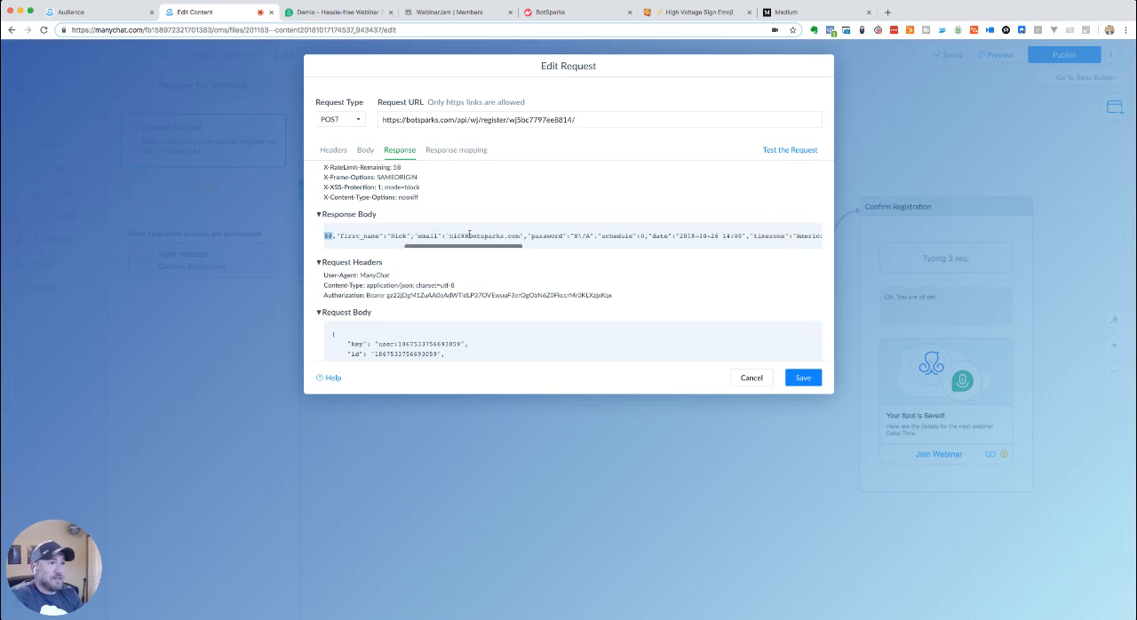
{"action": "scroll", "coordinate": [468, 235], "scroll_direction": "right", "scroll_amount": 8}
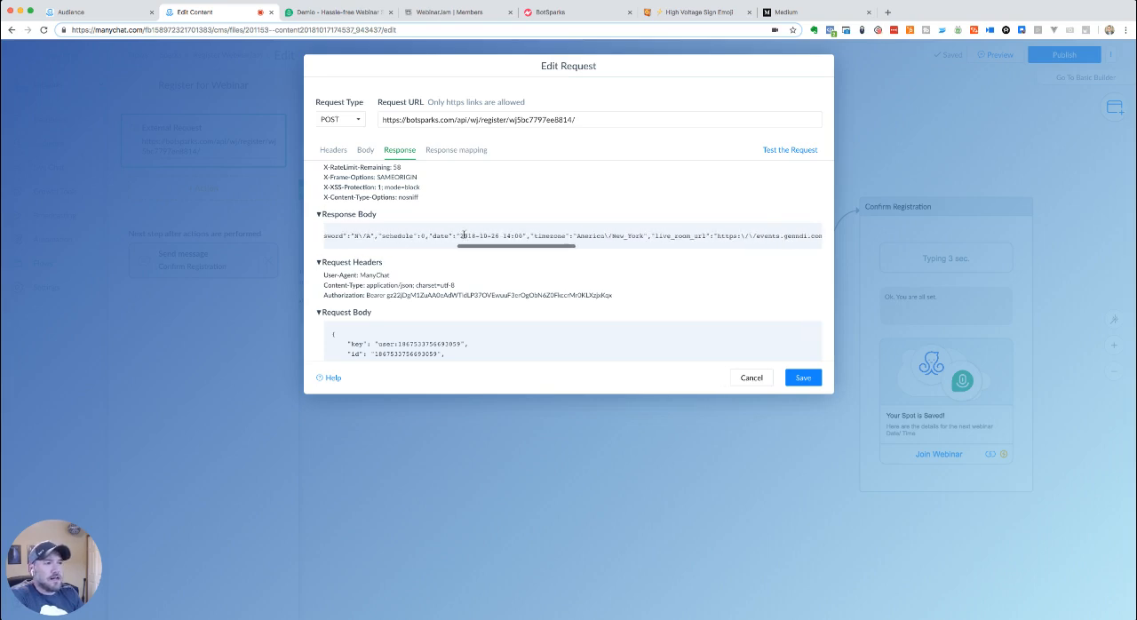
{"action": "scroll", "coordinate": [465, 236], "scroll_direction": "right", "scroll_amount": 3}
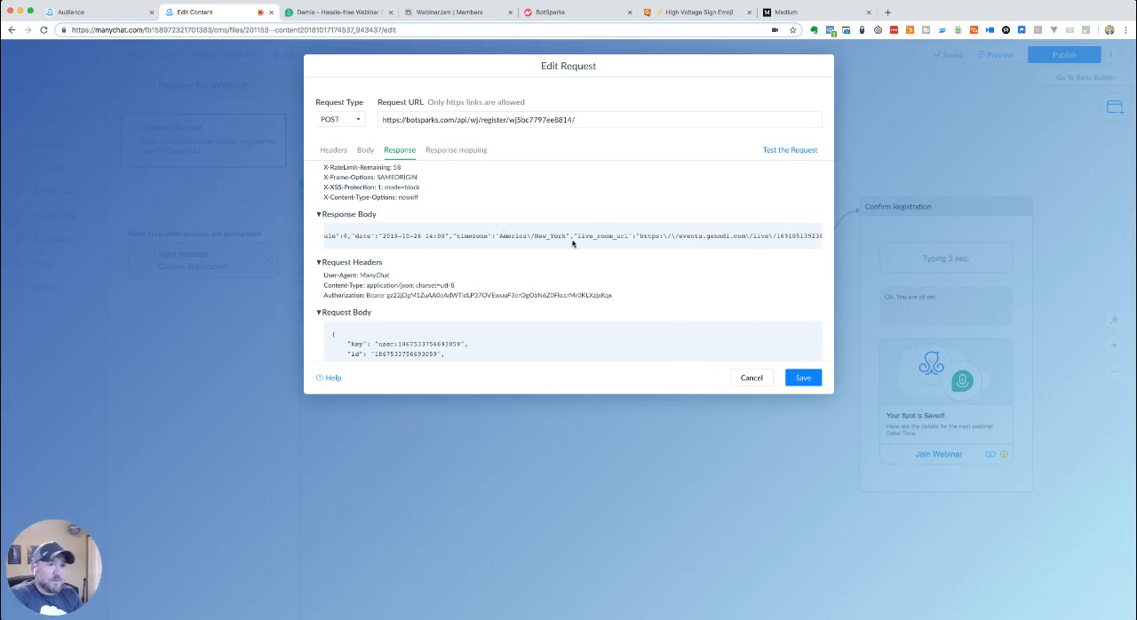
{"action": "scroll", "coordinate": [549, 235], "scroll_direction": "right", "scroll_amount": 4}
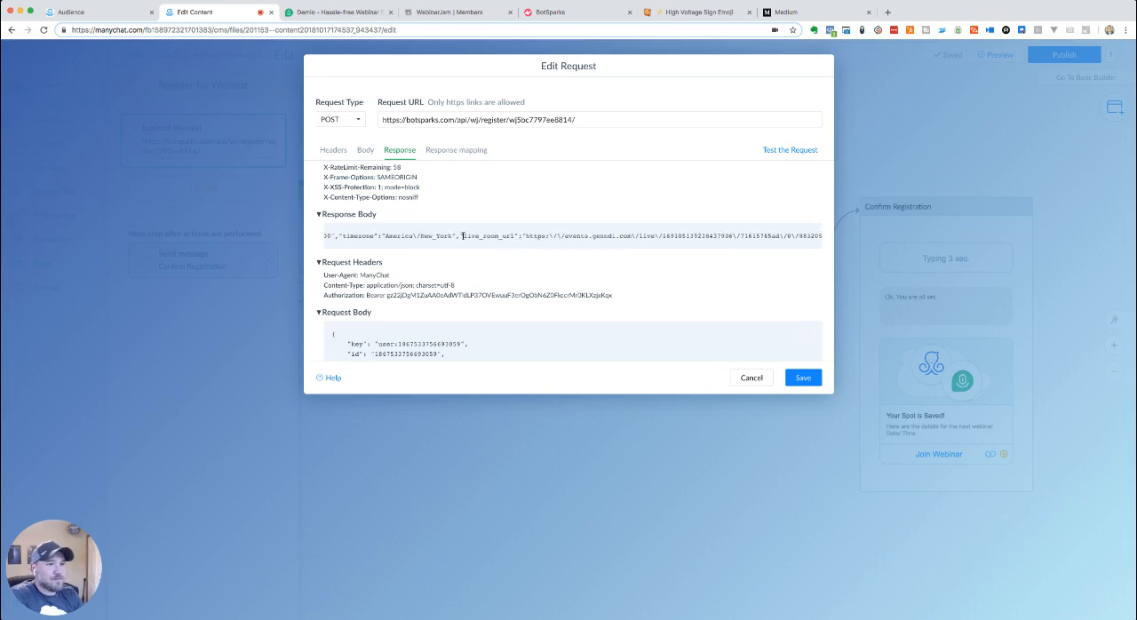
- Highlight the live_room_url and replay_room_url keys in the response body and read on to the end of thank_you_url
{"action": "left_click_drag", "start_coordinate": [462, 235], "coordinate": [518, 235]}
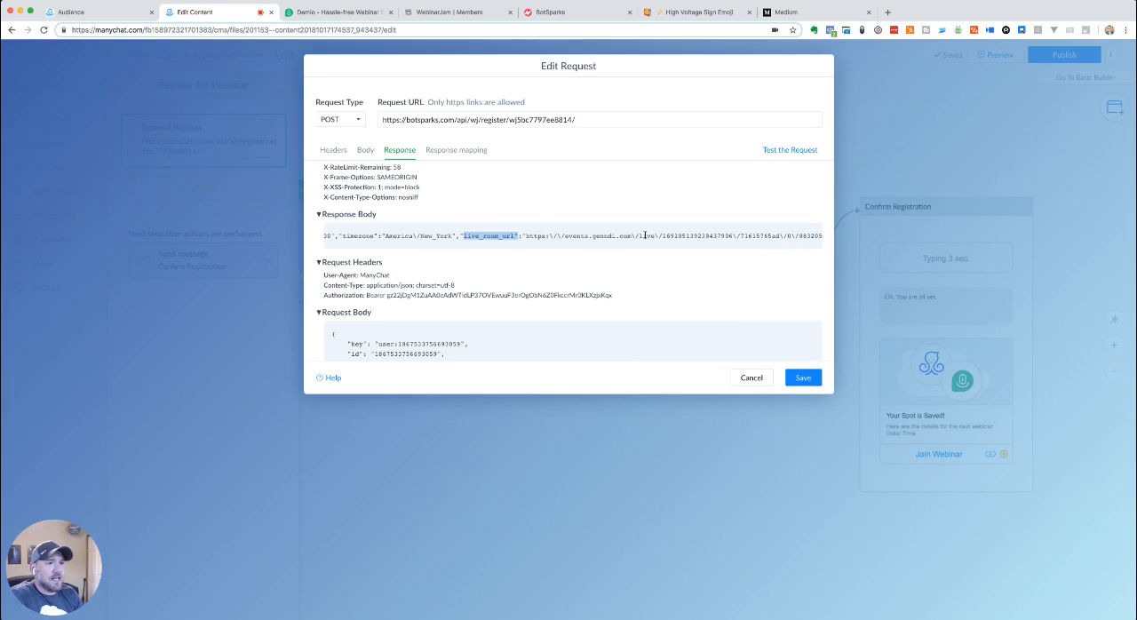
{"action": "scroll", "coordinate": [645, 235], "scroll_direction": "right", "scroll_amount": 3}
{"action": "left_click_drag", "start_coordinate": [641, 235], "coordinate": [701, 236]}
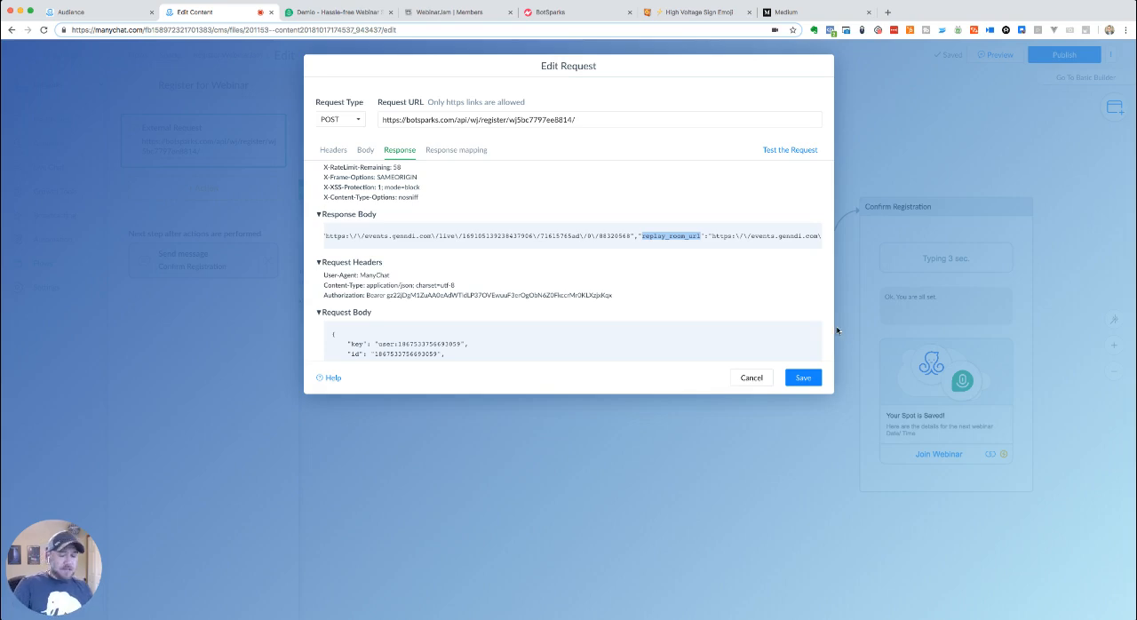
{"action": "scroll", "coordinate": [742, 238], "scroll_direction": "right", "scroll_amount": 5}
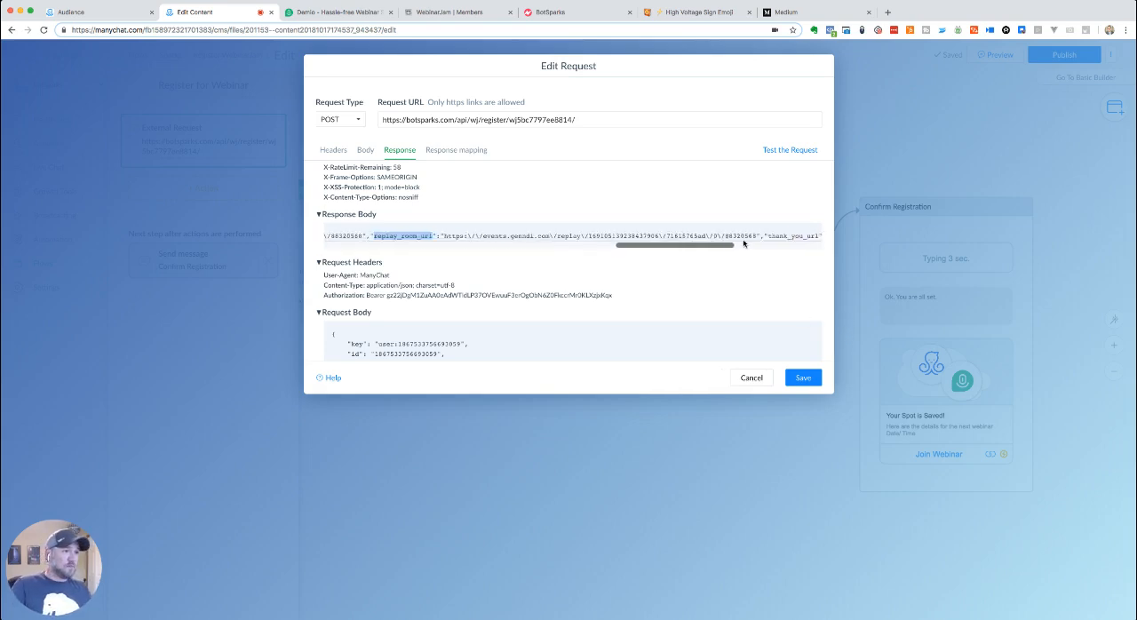
{"action": "scroll", "coordinate": [741, 237], "scroll_direction": "right", "scroll_amount": 10}
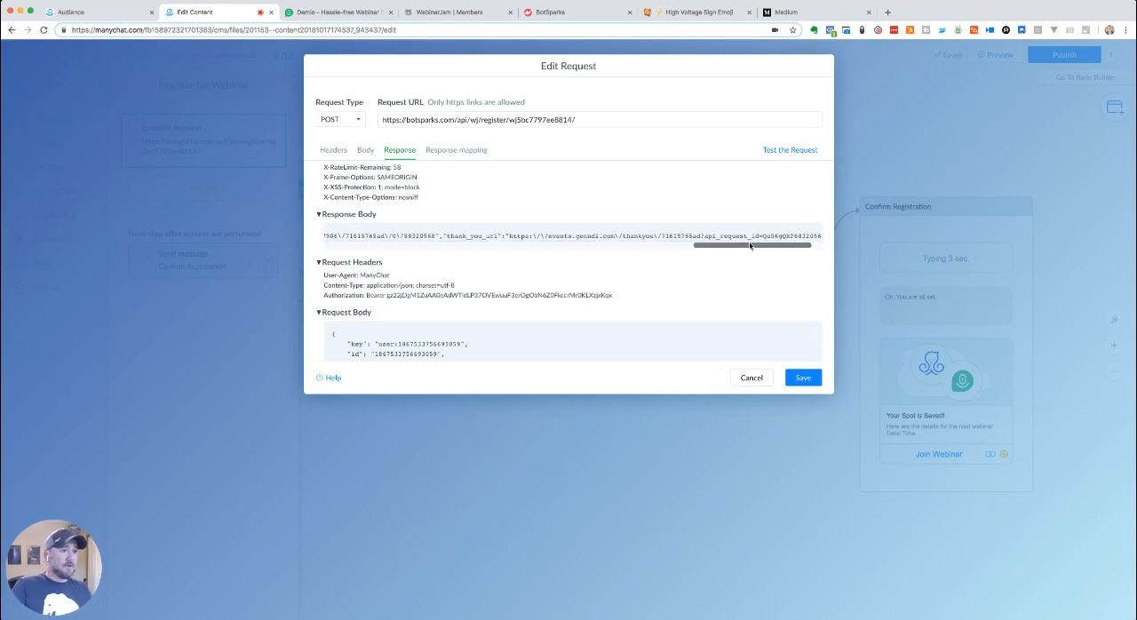
{"action": "scroll", "coordinate": [741, 235], "scroll_direction": "right", "scroll_amount": 4}
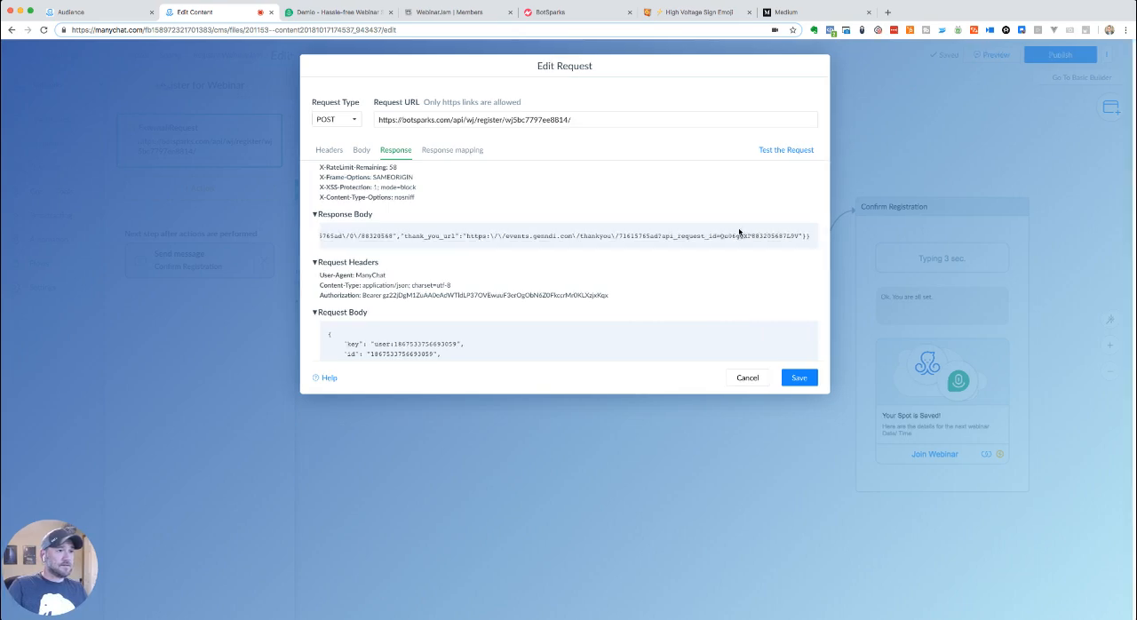
- Add a response mapping from user.replay_room_url to the Test Referral custom field and save the external request
{"action": "left_click", "coordinate": [447, 150]}
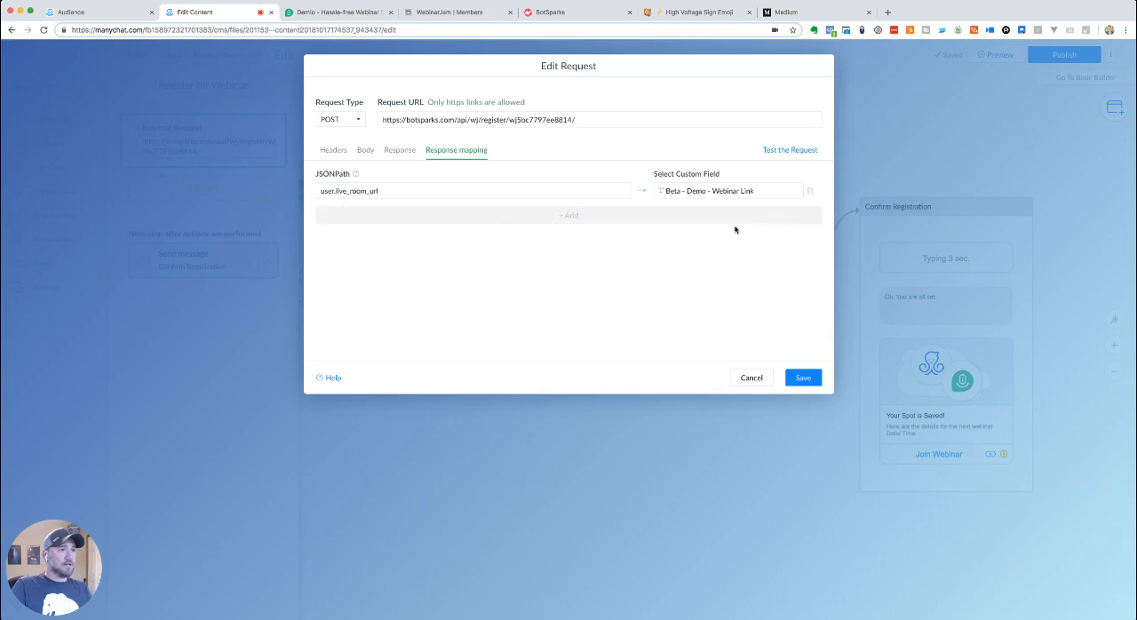
{"action": "left_click", "coordinate": [548, 216]}
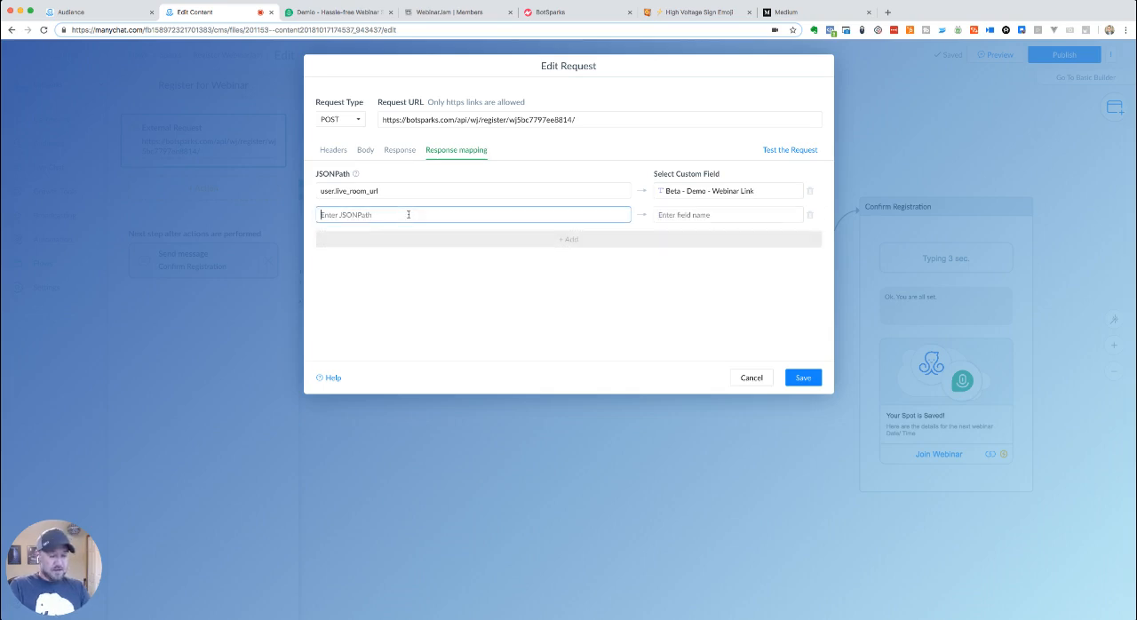
{"action": "type", "text": "user.replay_room_url"}
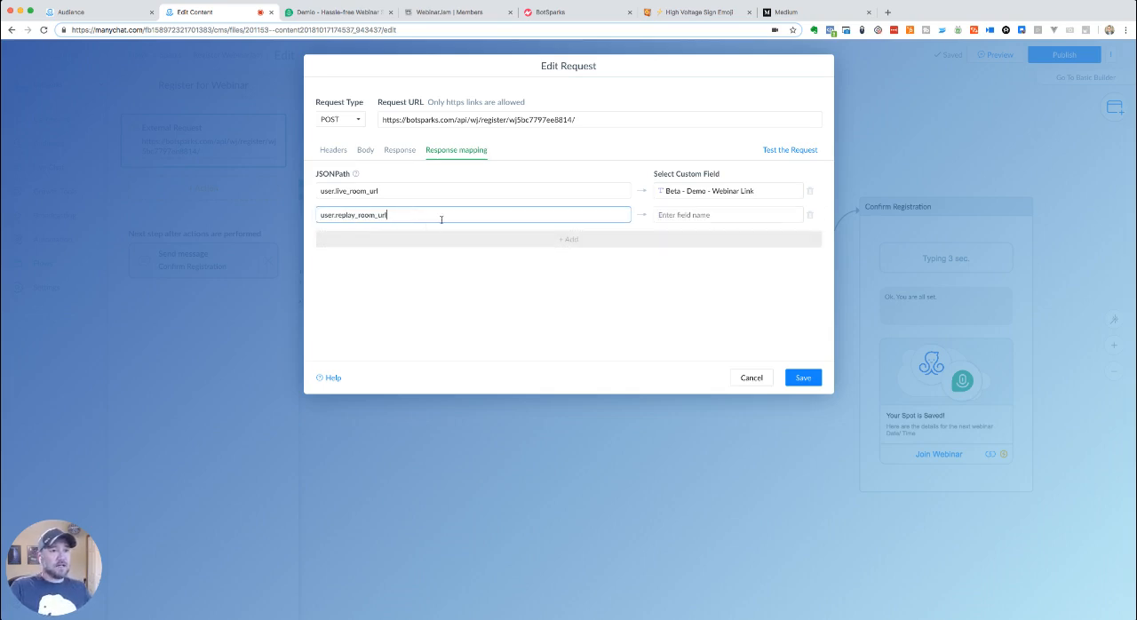
{"action": "left_click", "coordinate": [764, 215]}
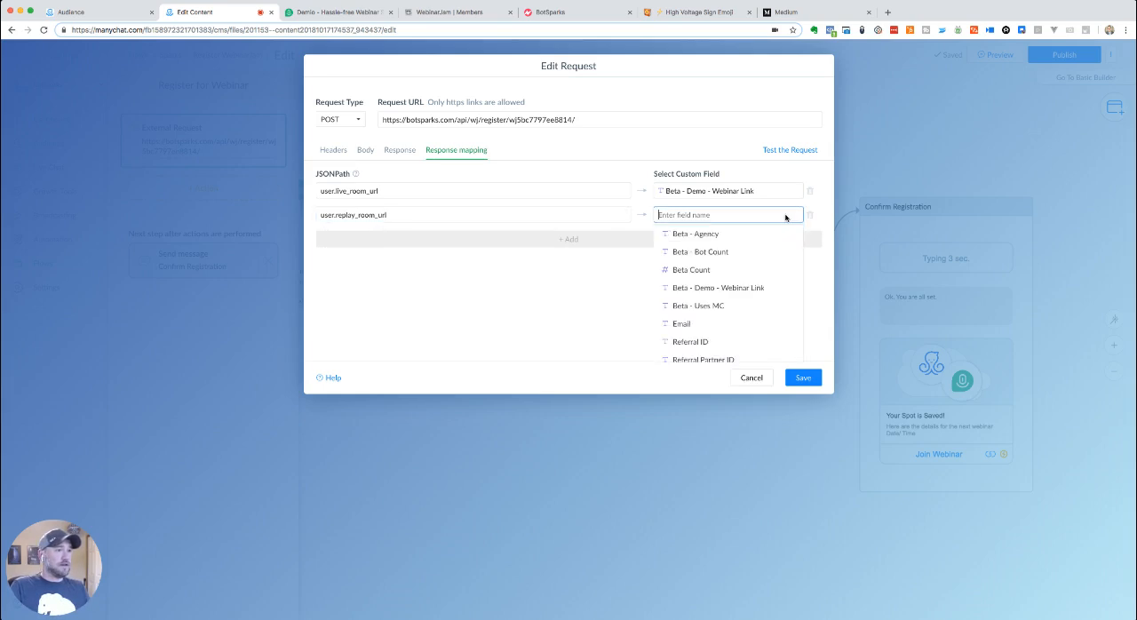
{"action": "scroll", "coordinate": [760, 264], "scroll_direction": "down", "scroll_amount": 3}
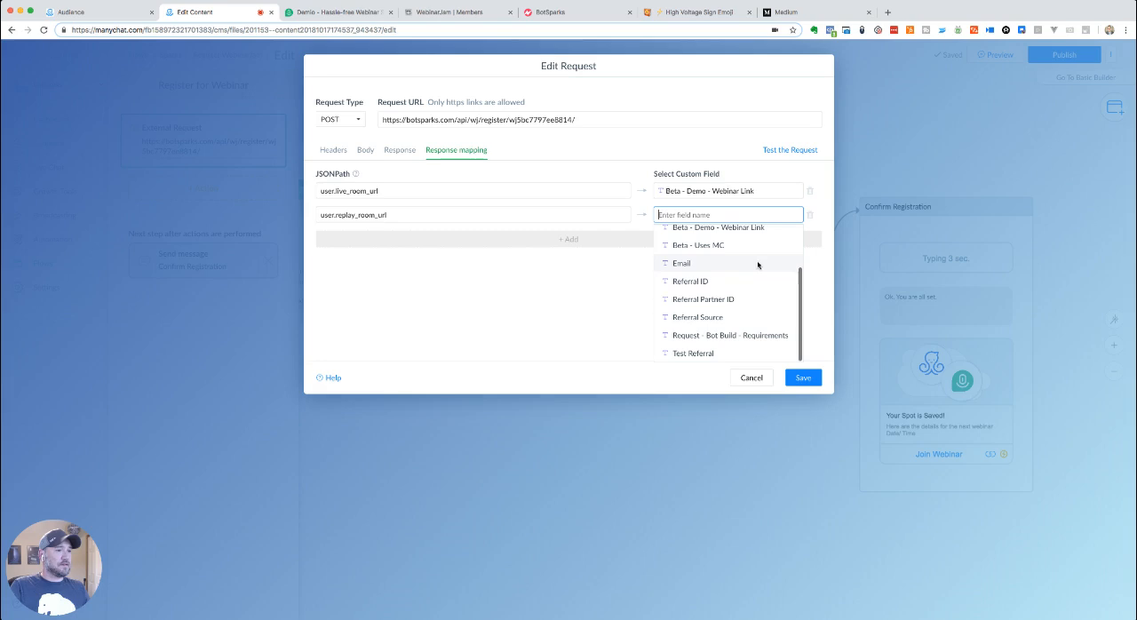
{"action": "left_click", "coordinate": [693, 353]}
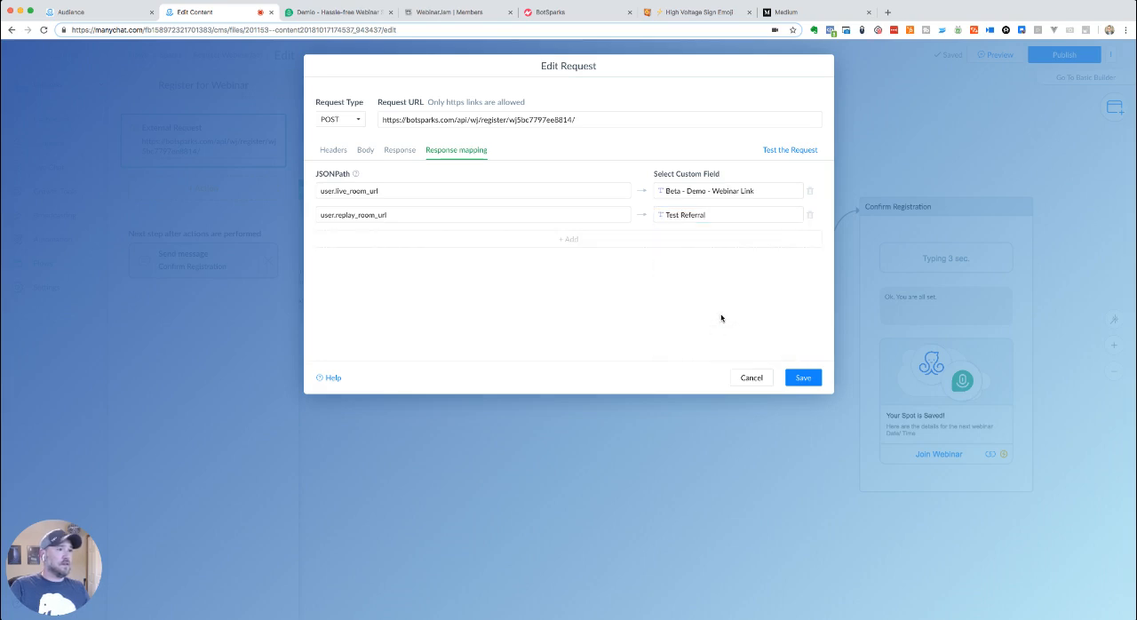
{"action": "left_click", "coordinate": [803, 376]}
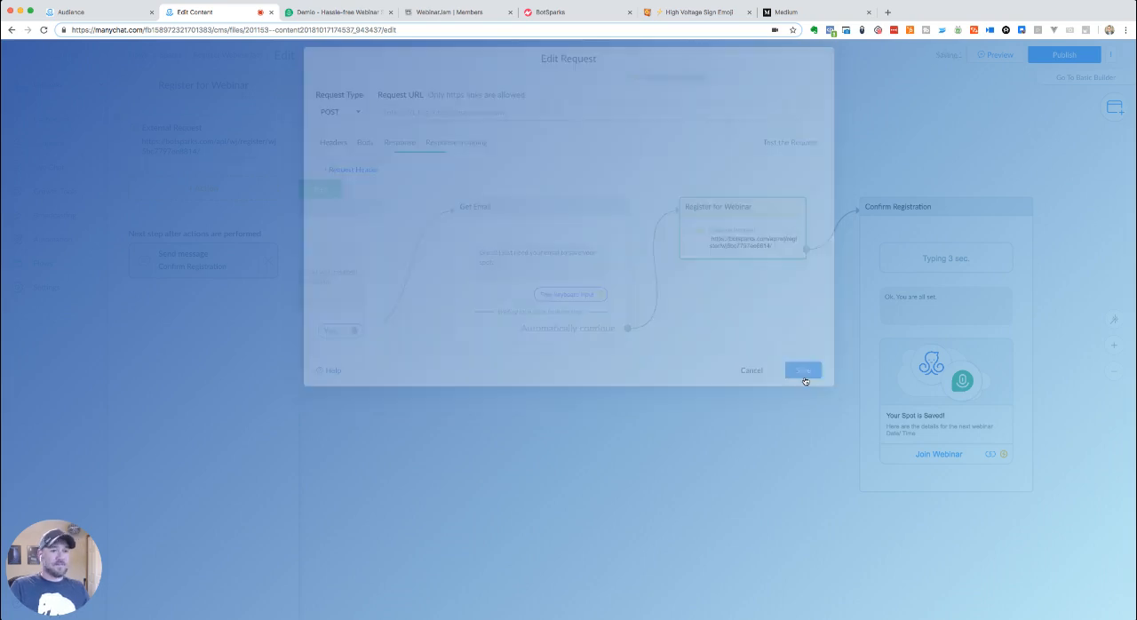